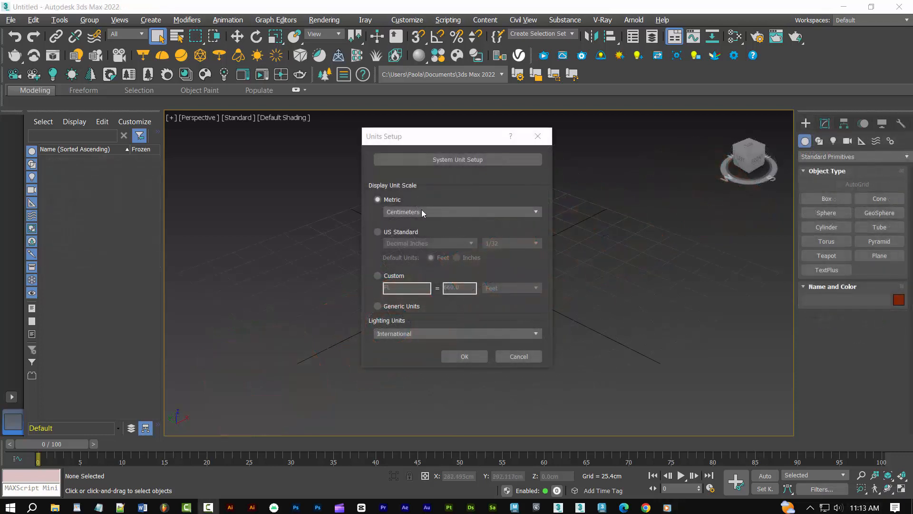
Accept metric centimeters as the display units and create a 50 × 50 cm plane at the origin
left_click(458, 356)
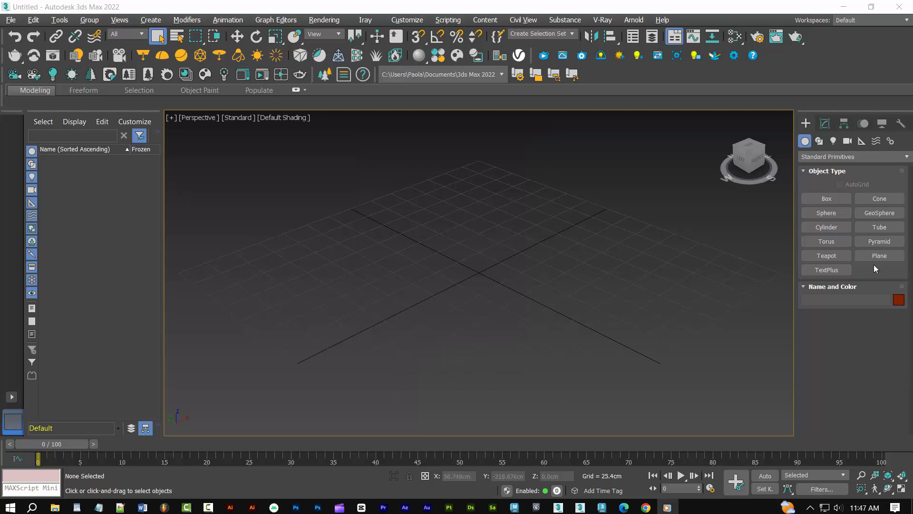
left_click(878, 256)
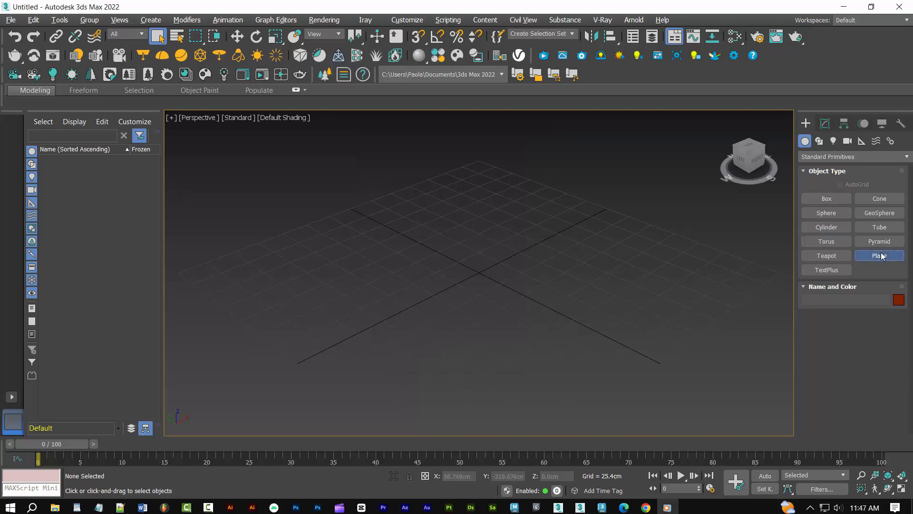
left_click(803, 349)
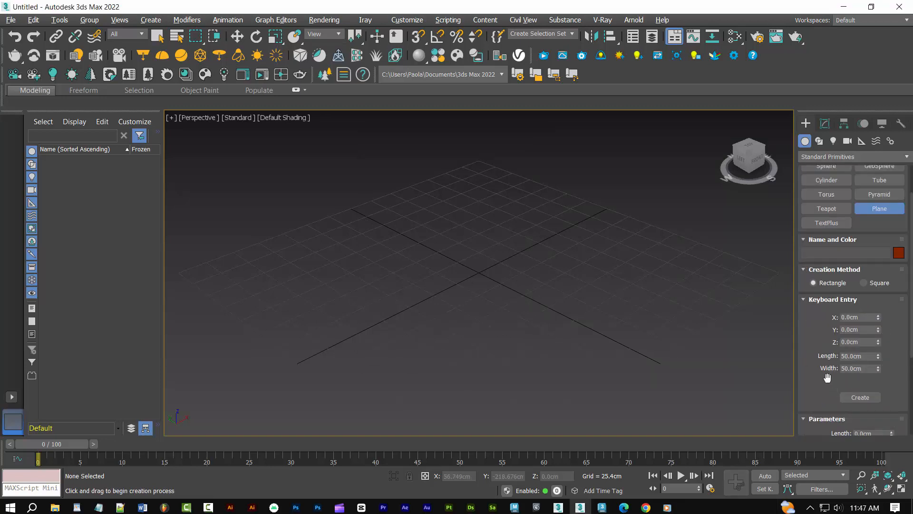
left_click(857, 397)
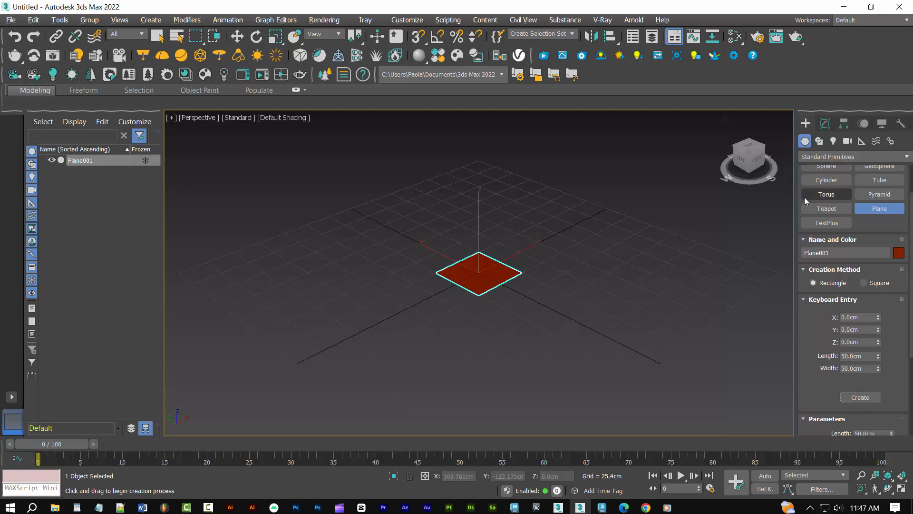
Convert the plane to an Editable Poly and display its edged faces in the perspective viewport
left_click(825, 123)
right_click(825, 239)
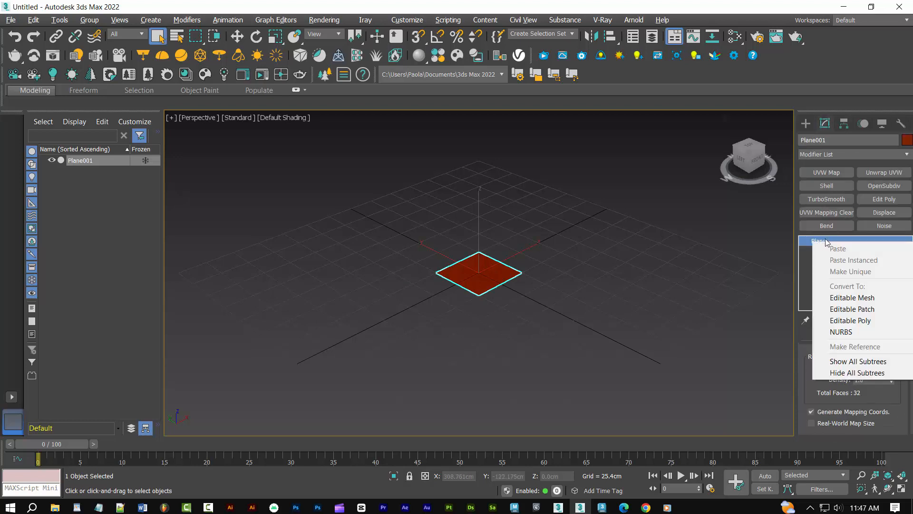
left_click(846, 320)
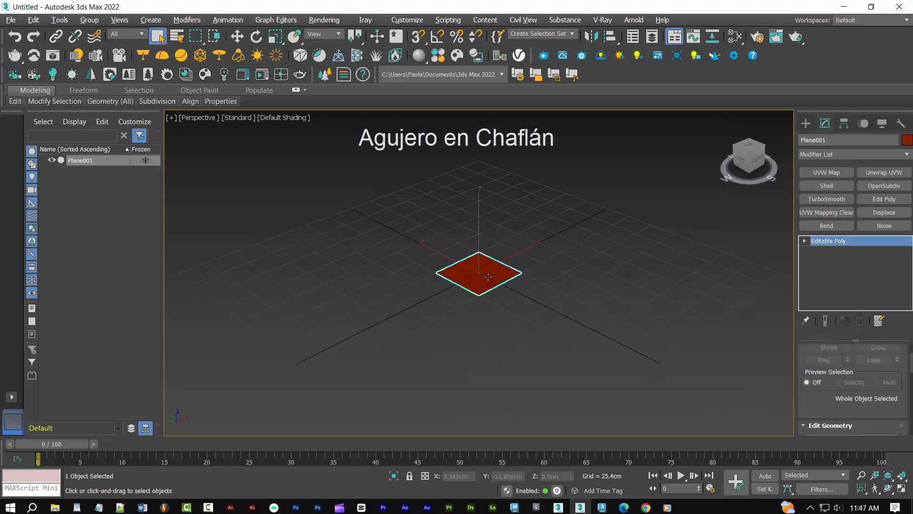
key("F4")
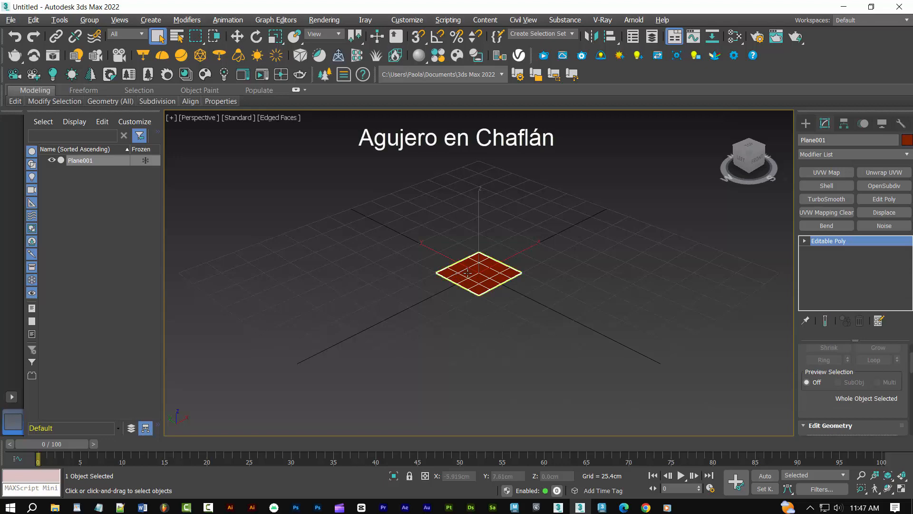
Connect the plane's central vertex diagonally to the four corner vertices of the inner 2 × 2 block of faces
scroll(464, 269, "up", 10)
scroll(468, 274, "down", 6)
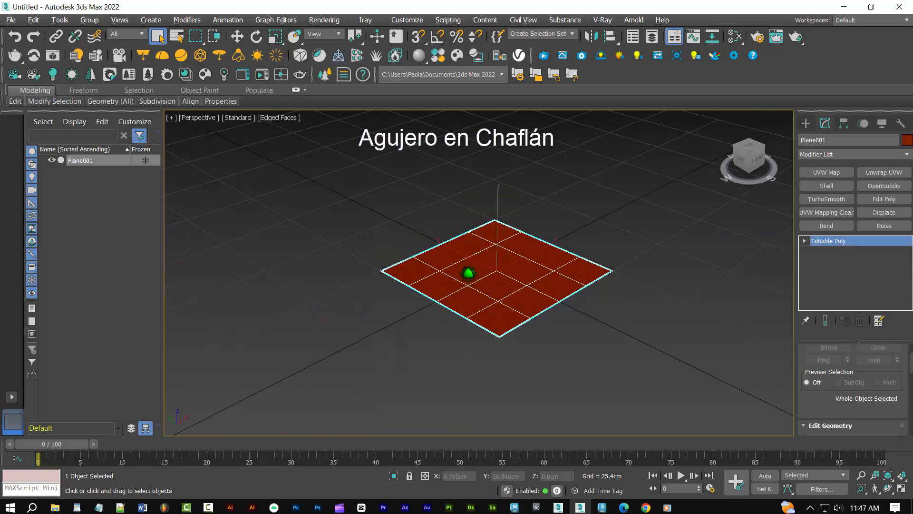
scroll(468, 273, "up", 2)
middle_click_drag(642, 243, 570, 299, "alt")
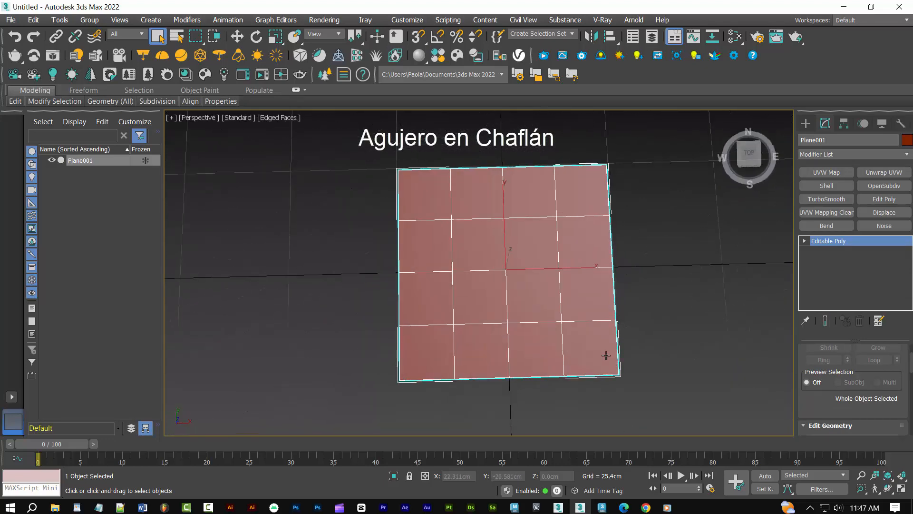
key("1")
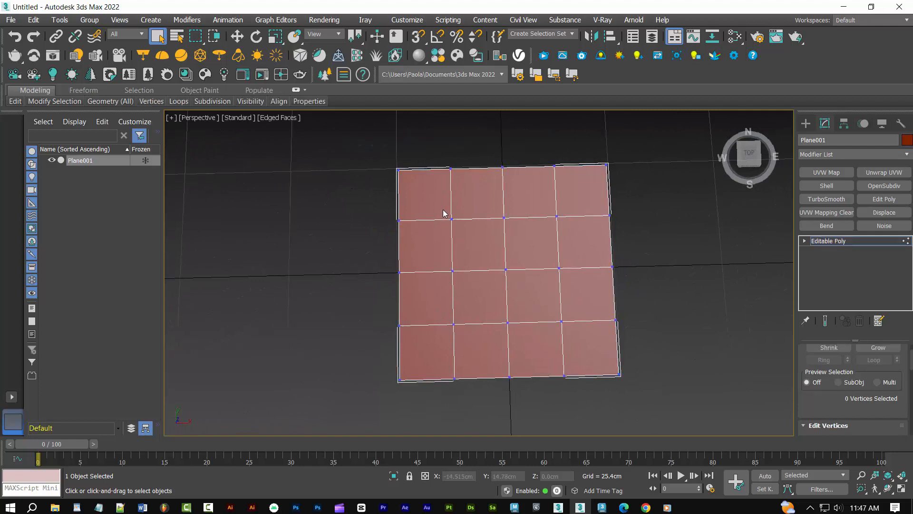
left_click(451, 220)
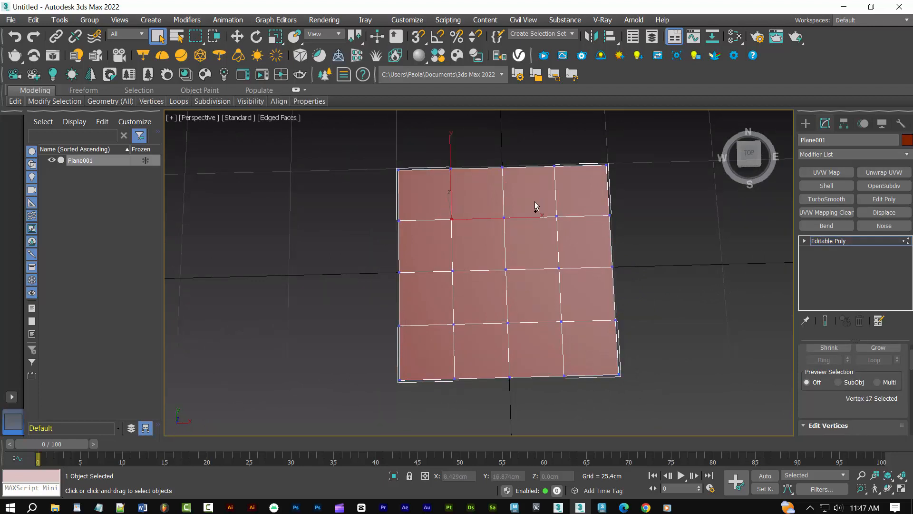
left_click(557, 217, "ctrl")
left_click(563, 322, "ctrl")
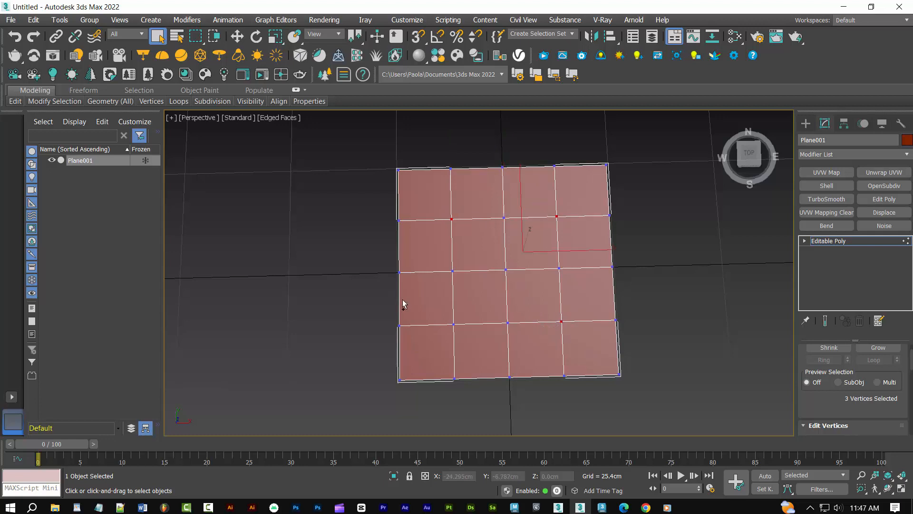
left_click(453, 325, "ctrl")
left_click(507, 270, "ctrl")
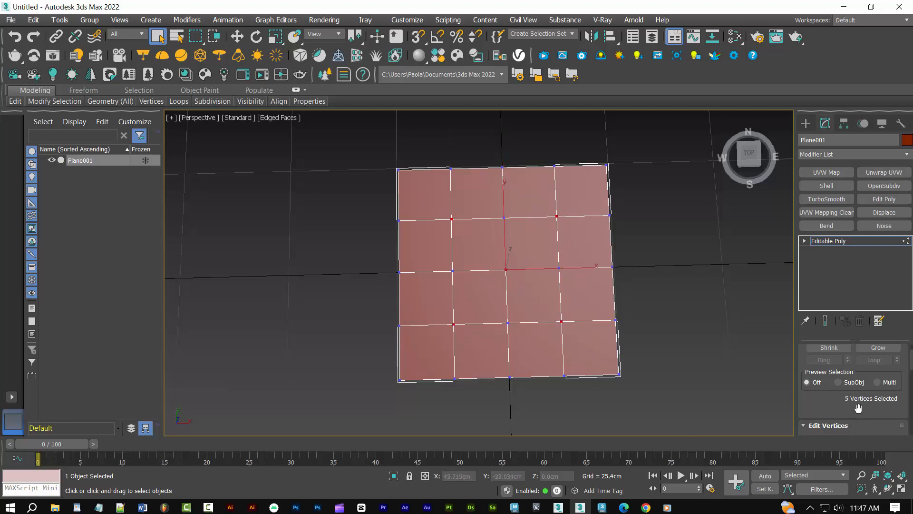
scroll(866, 396, "down", 1)
scroll(866, 397, "down", 3)
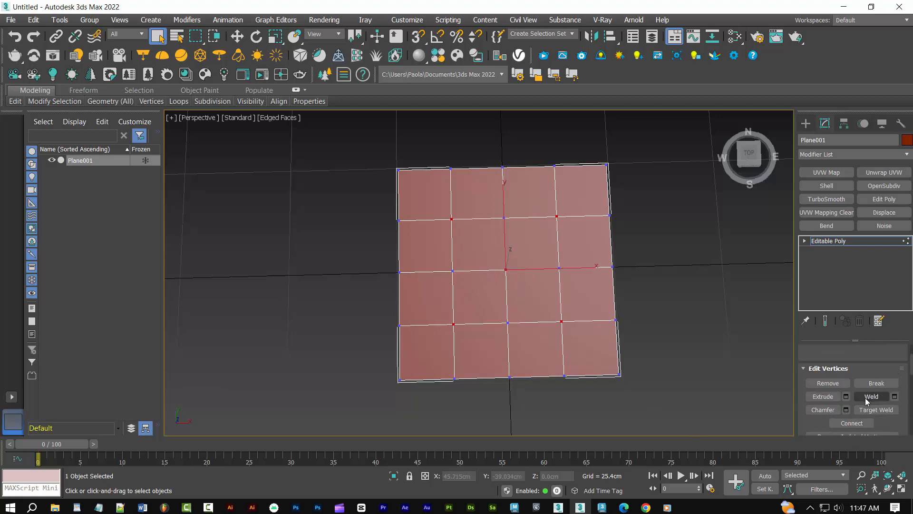
left_click(851, 422)
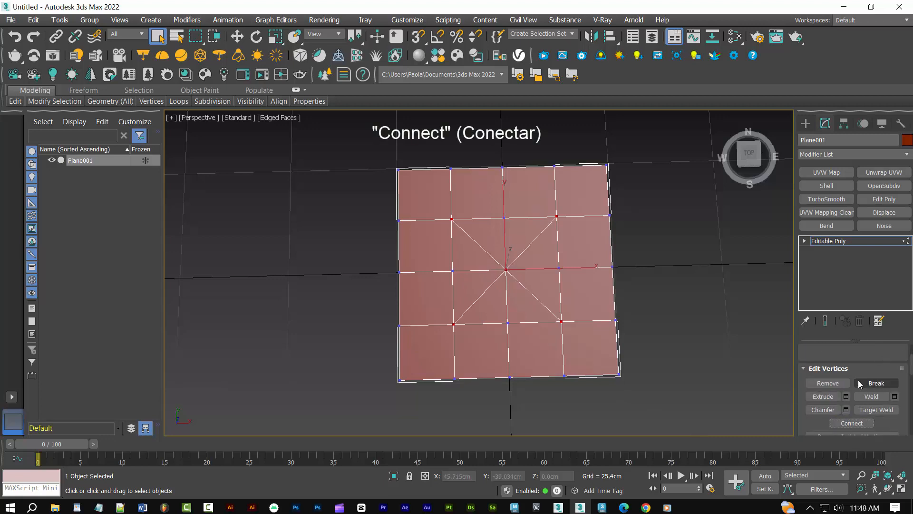
Chamfer the central vertex by about 11.14 cm with 0 segments to form an octagon
left_click(519, 285)
scroll(889, 409, "down", 1)
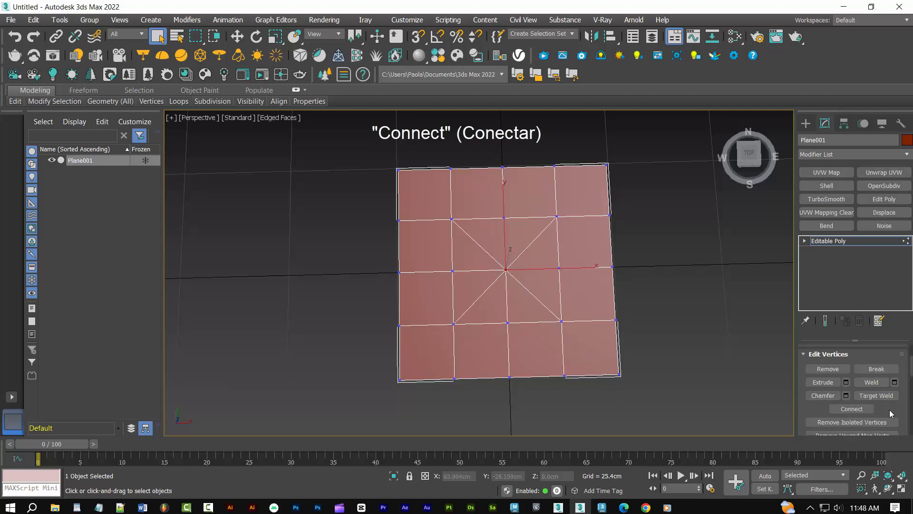
left_click(846, 396)
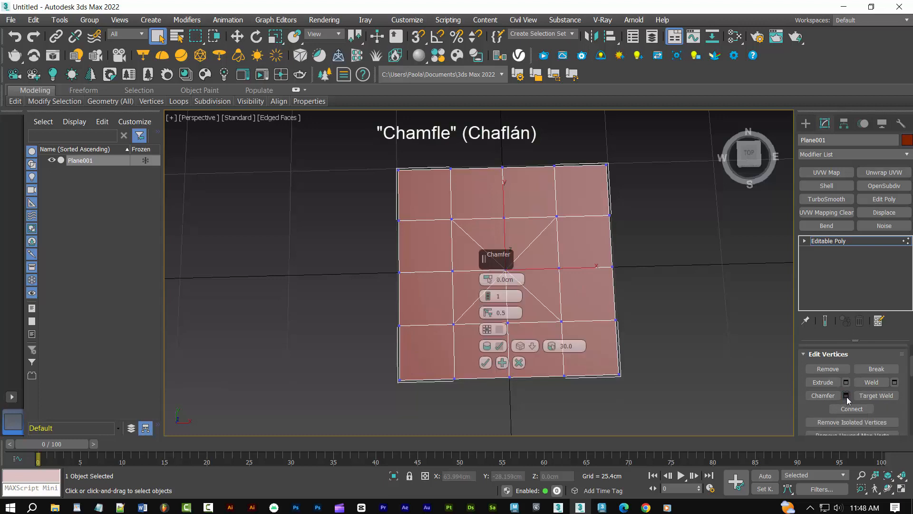
left_click(490, 301)
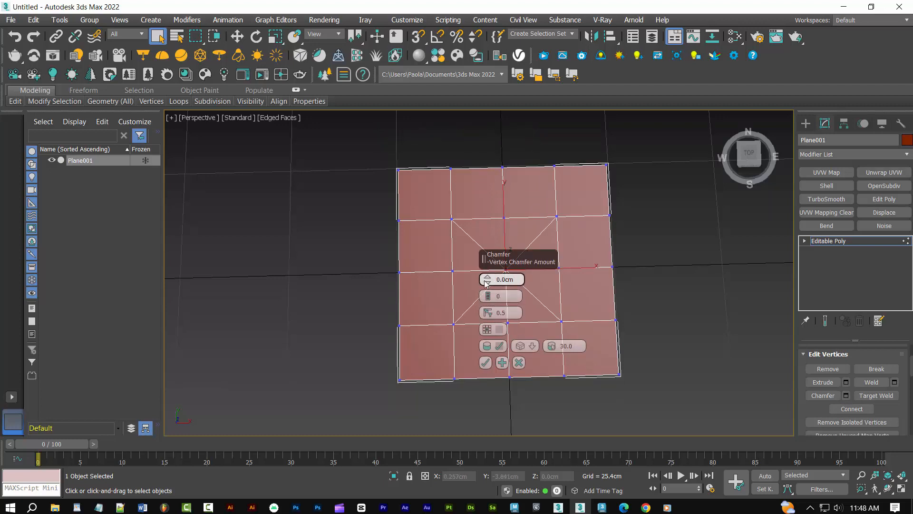
left_click_drag(486, 280, 475, 261)
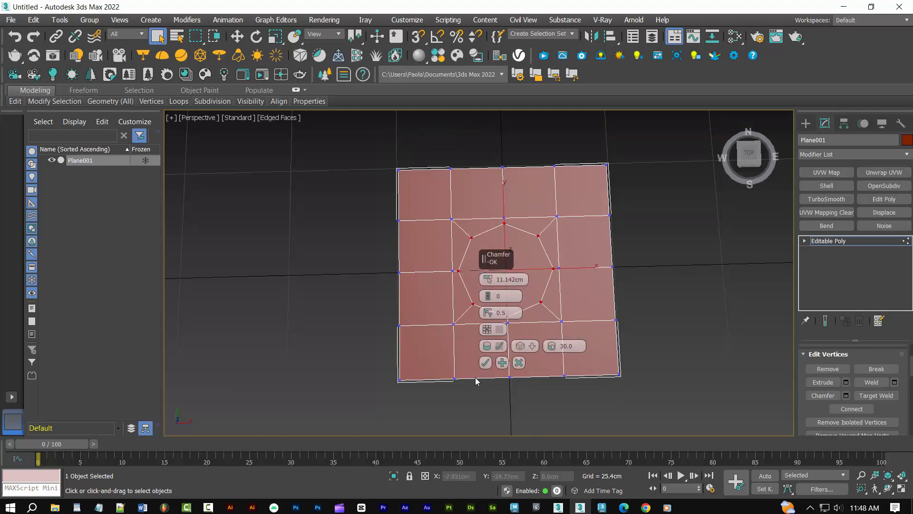
left_click(485, 362)
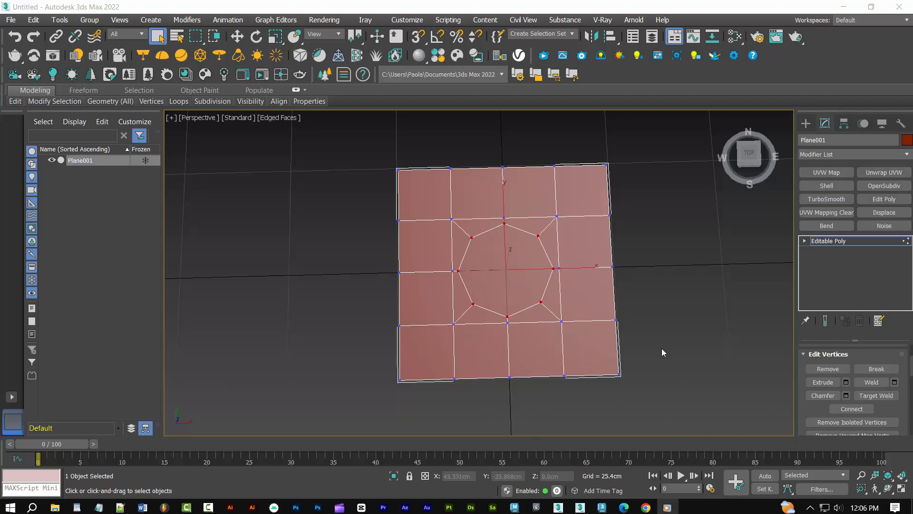
Delete the central octagonal polygon to open a hole in the plane
left_click(617, 317)
key("4")
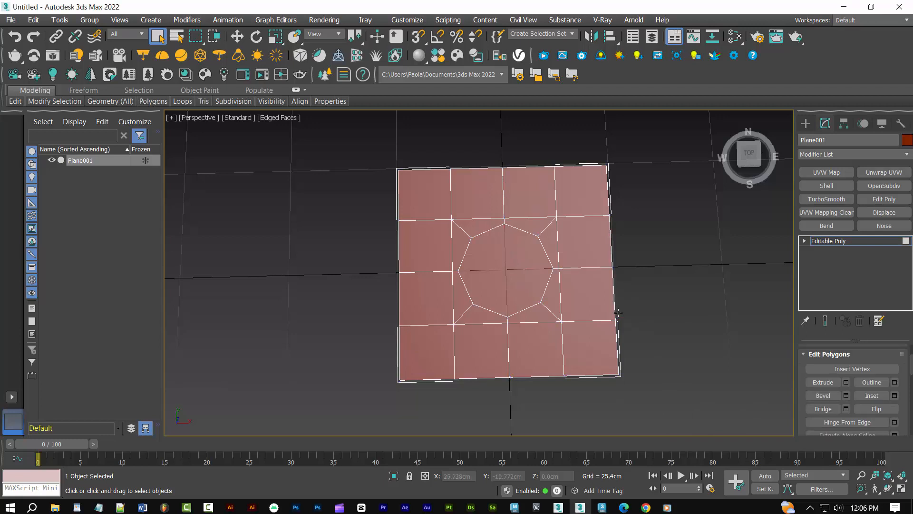
left_click(503, 293)
key("Delete")
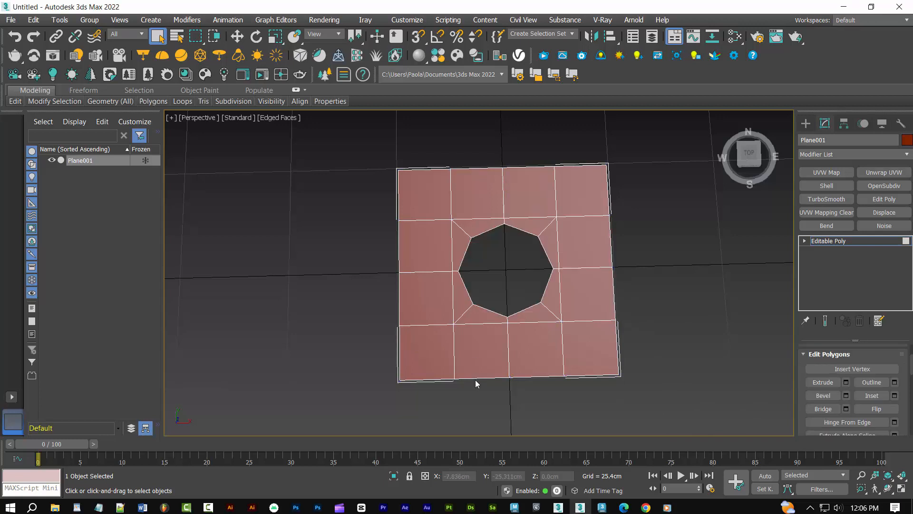
Select the hole's border edge loop and extend it about 6 cm straight down to form the inner walls
key("2")
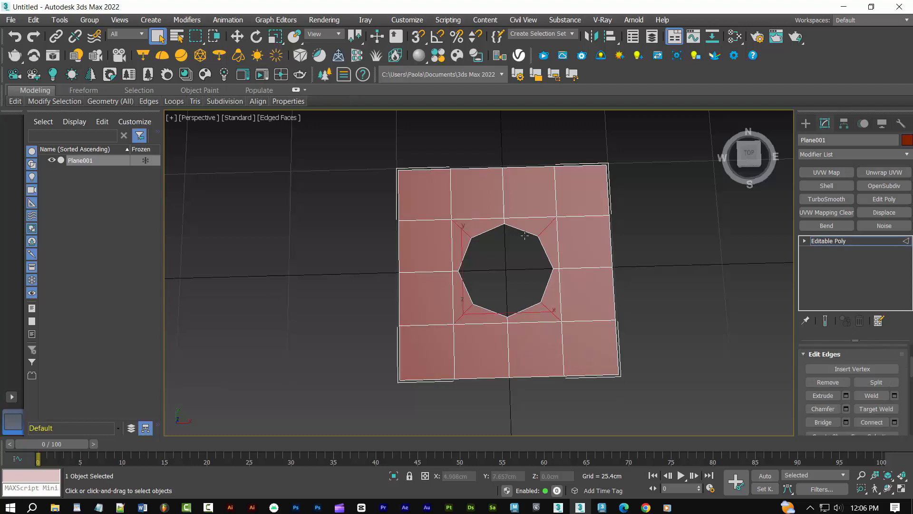
double_click(523, 229)
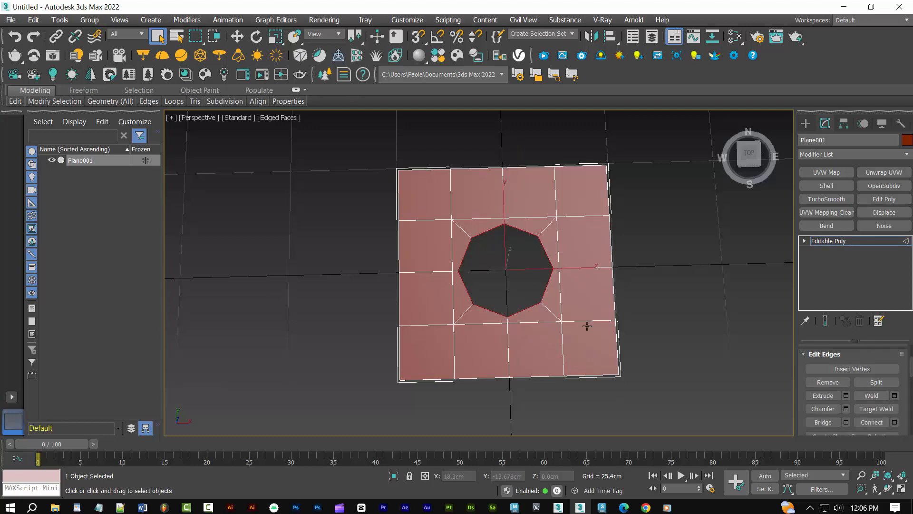
key("w")
middle_click_drag(586, 317, 612, 276, "alt")
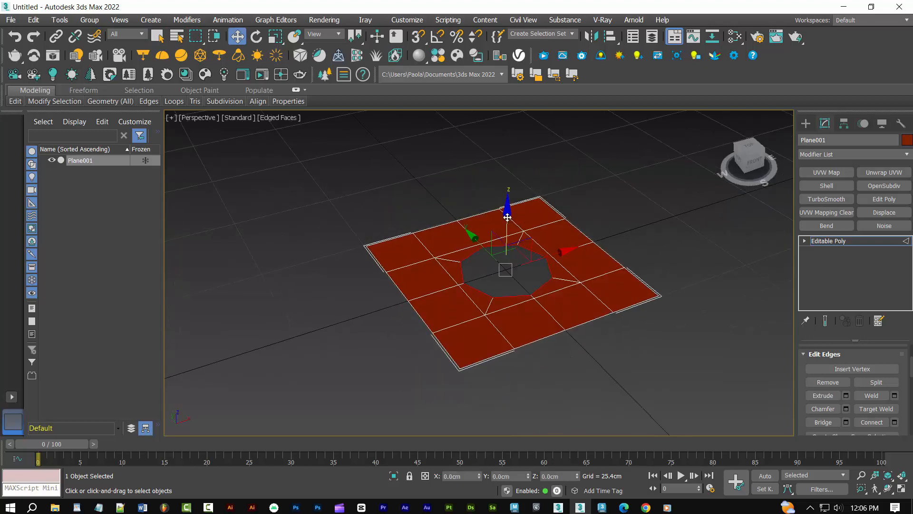
left_click_drag(507, 219, 537, 316, "shift")
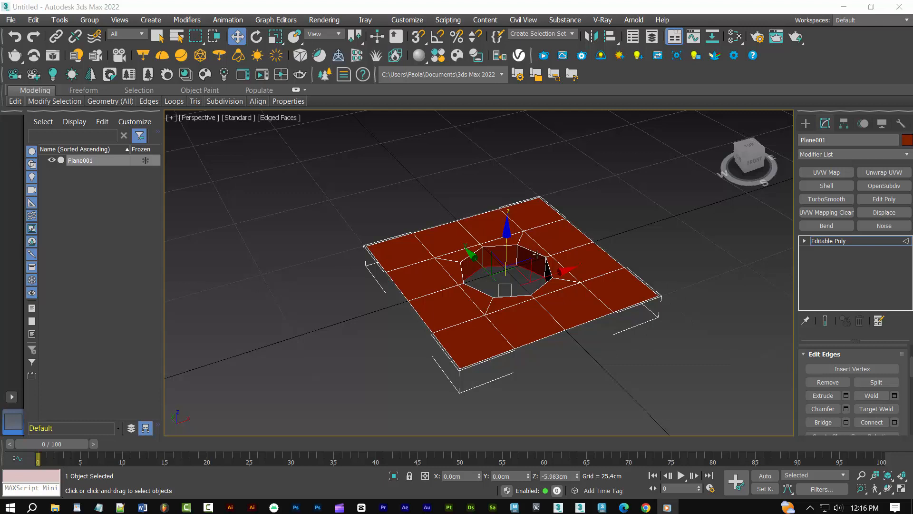
Chamfer the hole's upper edge loop by 0.2 cm with 0 connect edge segments, and leave edge editing
double_click(533, 252)
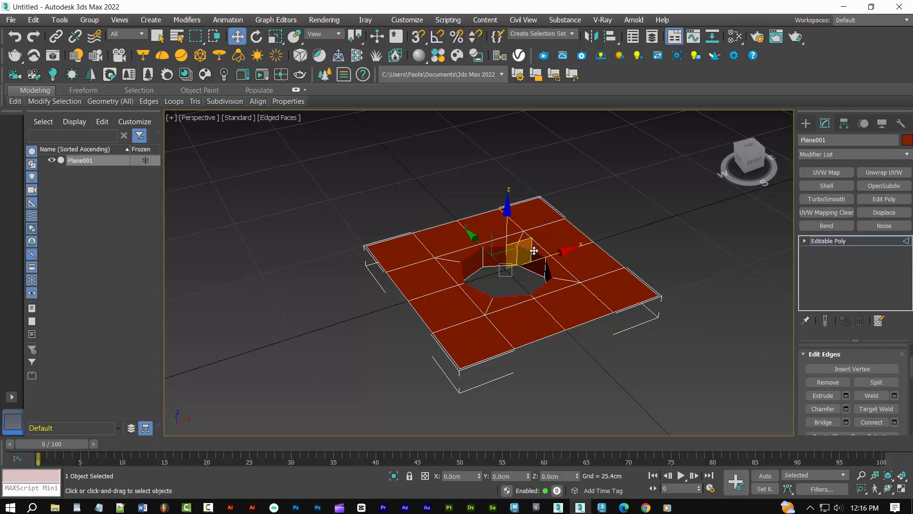
left_click(846, 410)
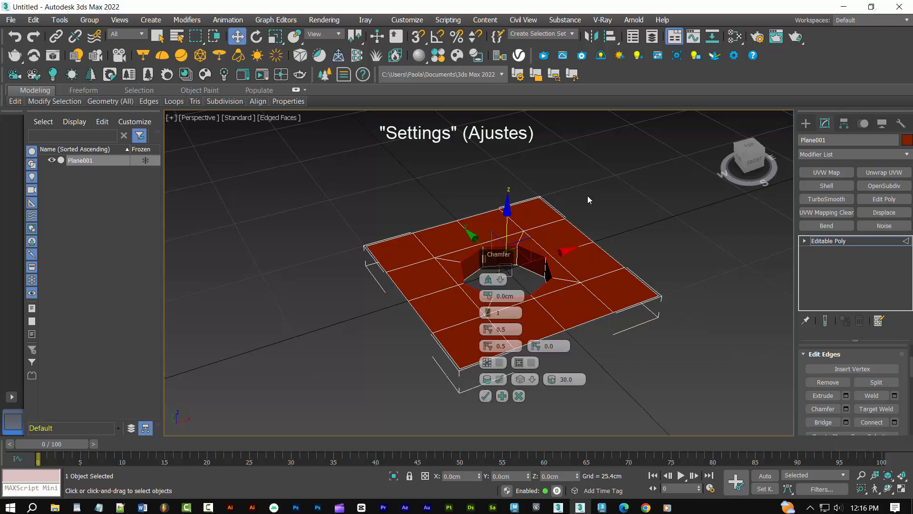
right_click(486, 318)
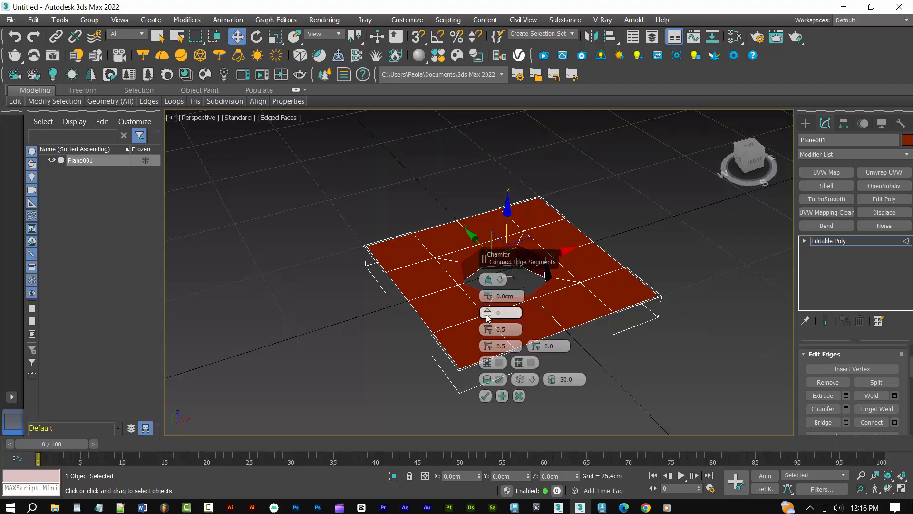
double_click(506, 295)
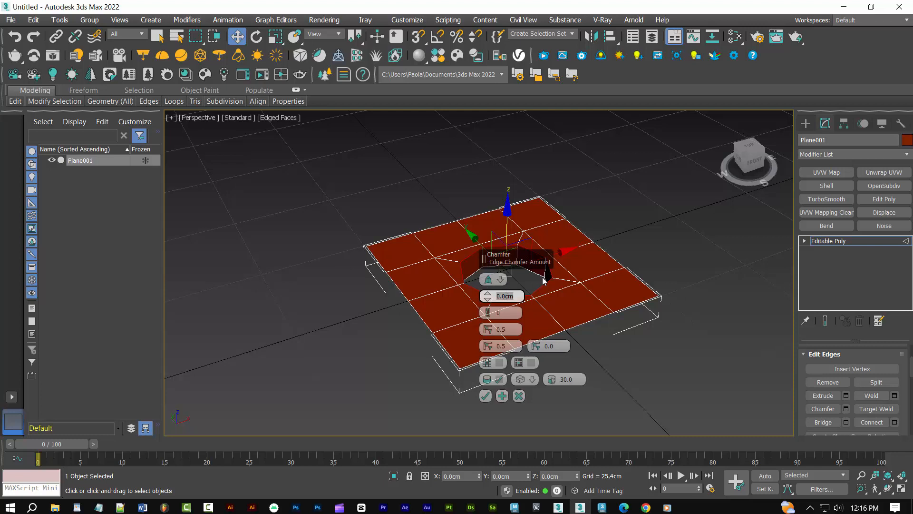
type(".25")
left_click(485, 397)
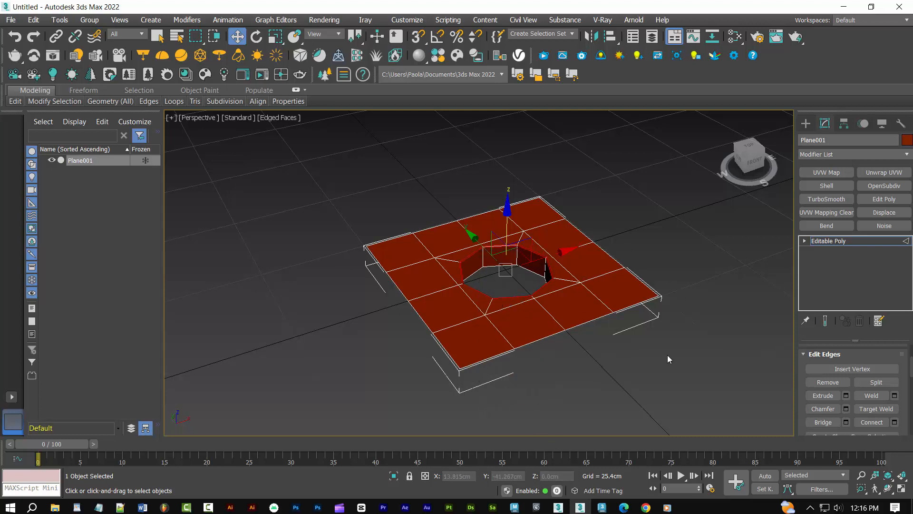
key("2")
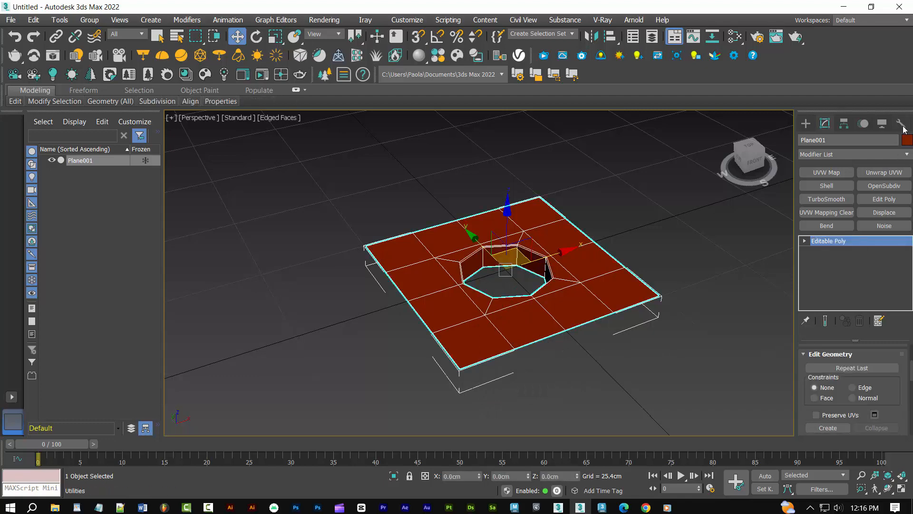
Apply a TurboSmooth modifier to the plane with the hole
left_click(907, 155)
scroll(898, 404, "down", 15)
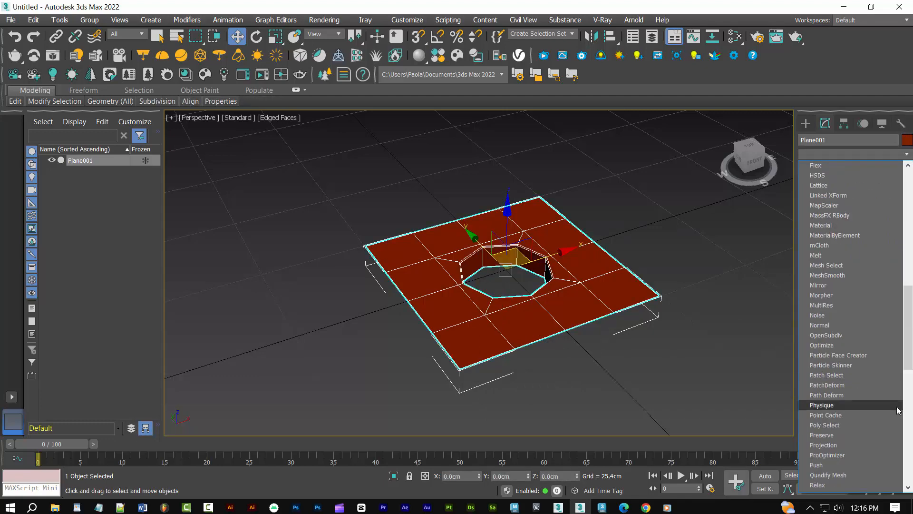
scroll(899, 404, "down", 1)
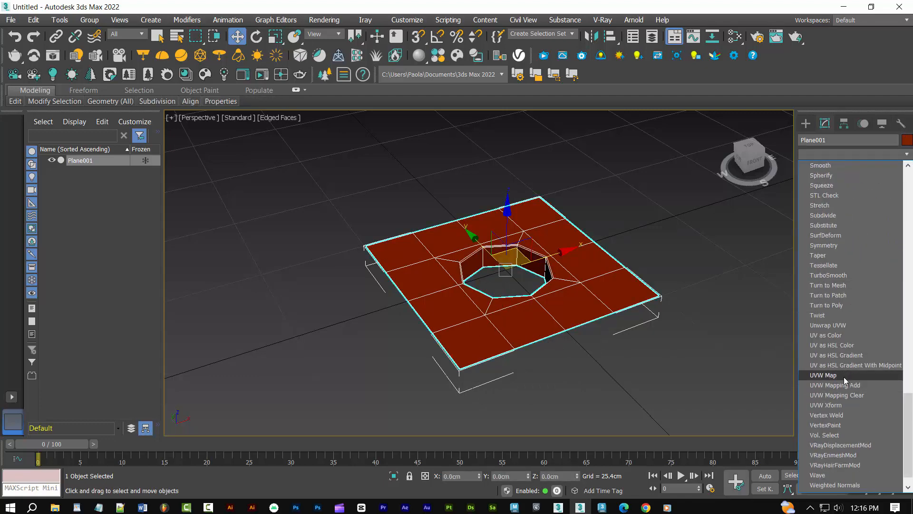
left_click(834, 274)
scroll(890, 368, "up", 3)
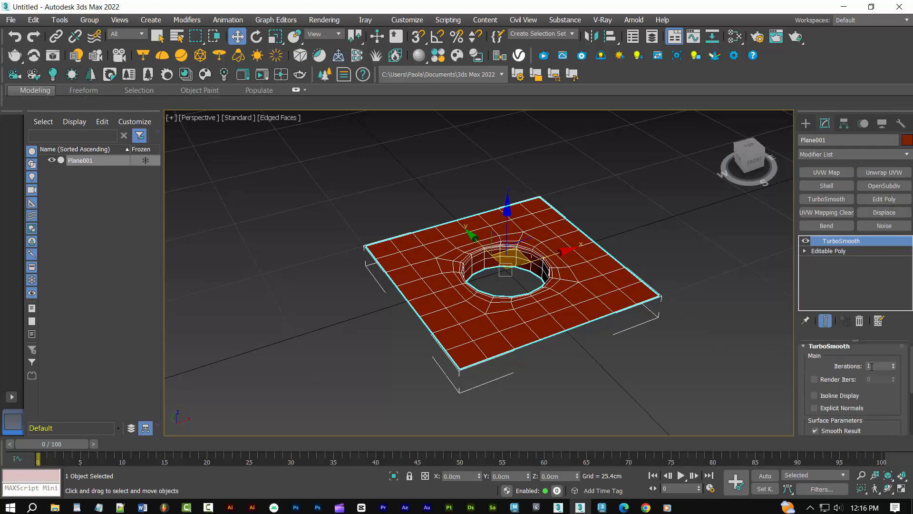
Set the TurboSmooth iterations to 2, show the plane shaded without edges and deselect it
left_click(893, 364)
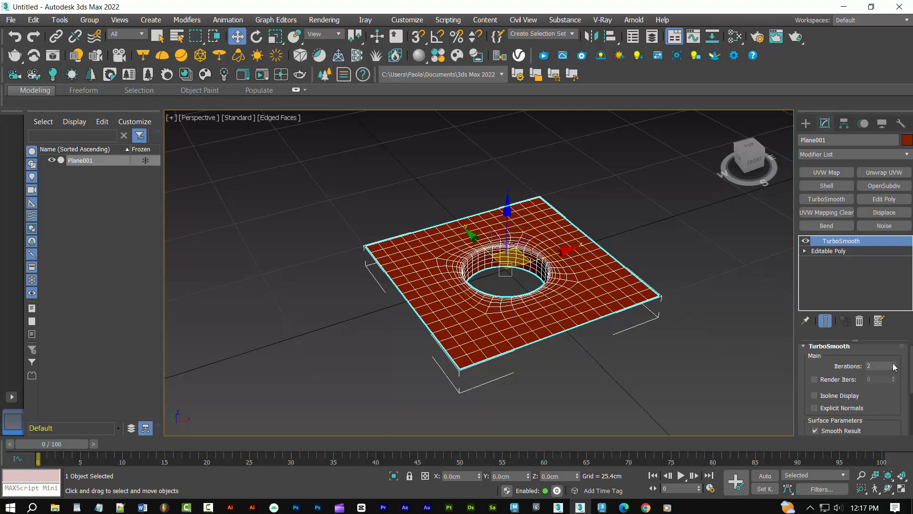
key("F4")
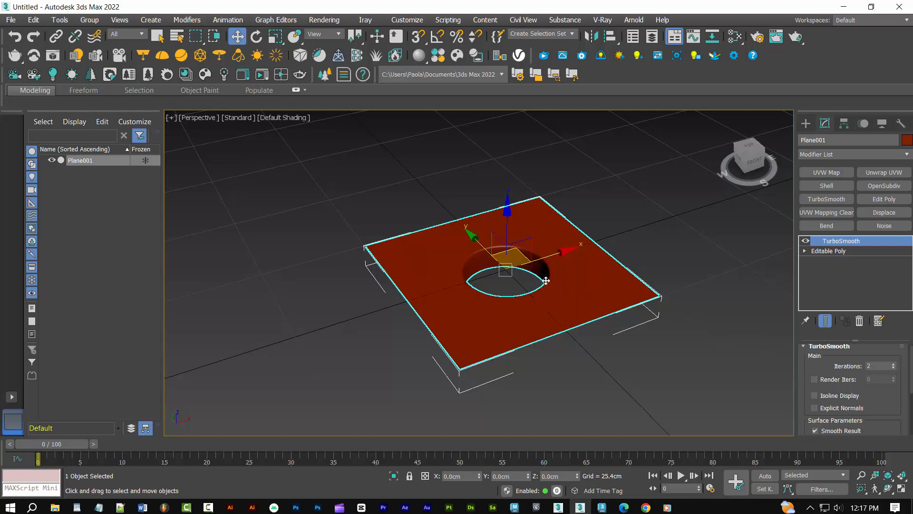
middle_click_drag(546, 280, 533, 308, "alt")
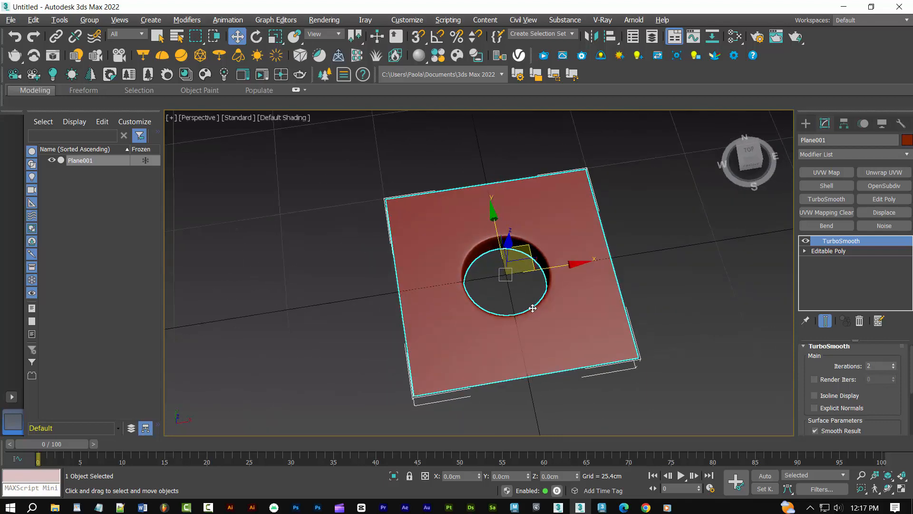
left_click(717, 295)
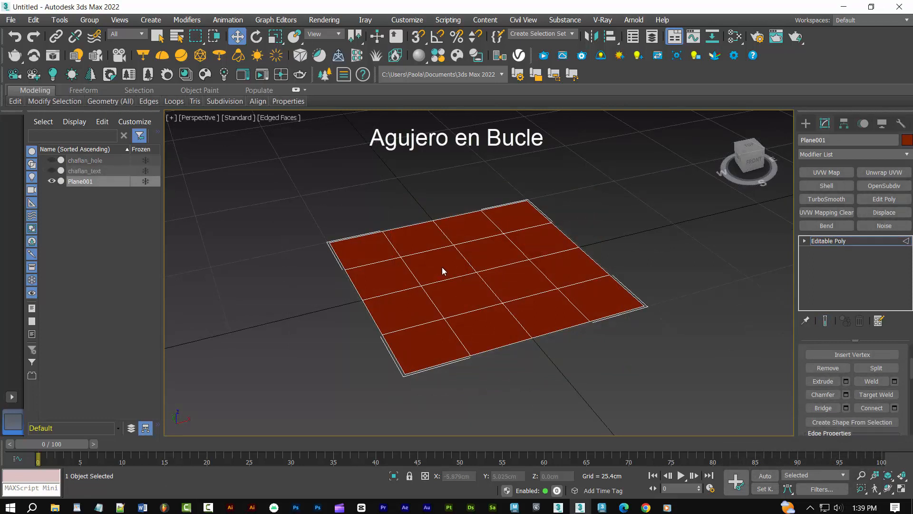
Inset the new plane's four central polygons by 1.25 cm as a group and delete them to open a square hole
key("4")
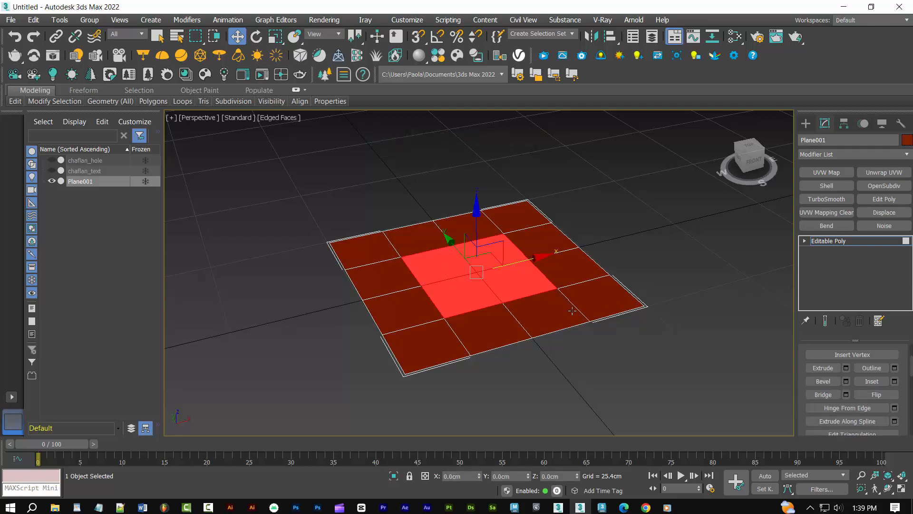
left_click(895, 383)
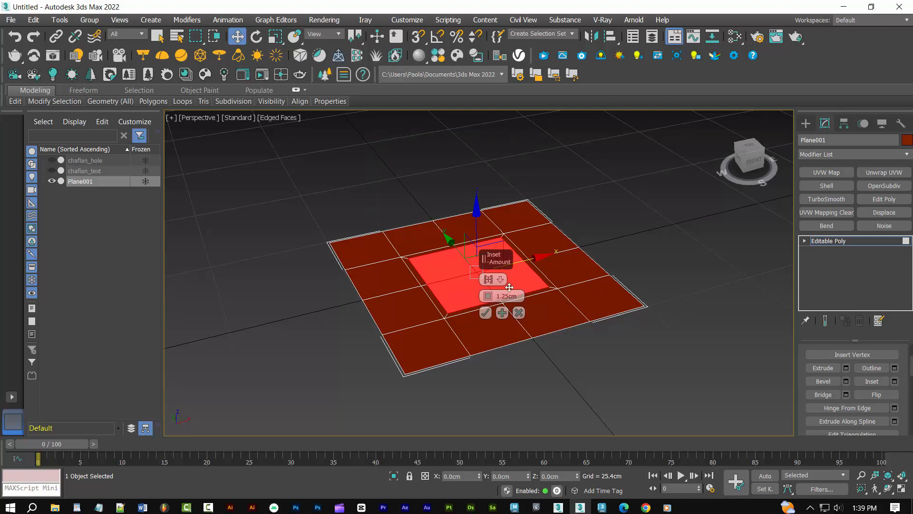
left_click(485, 312)
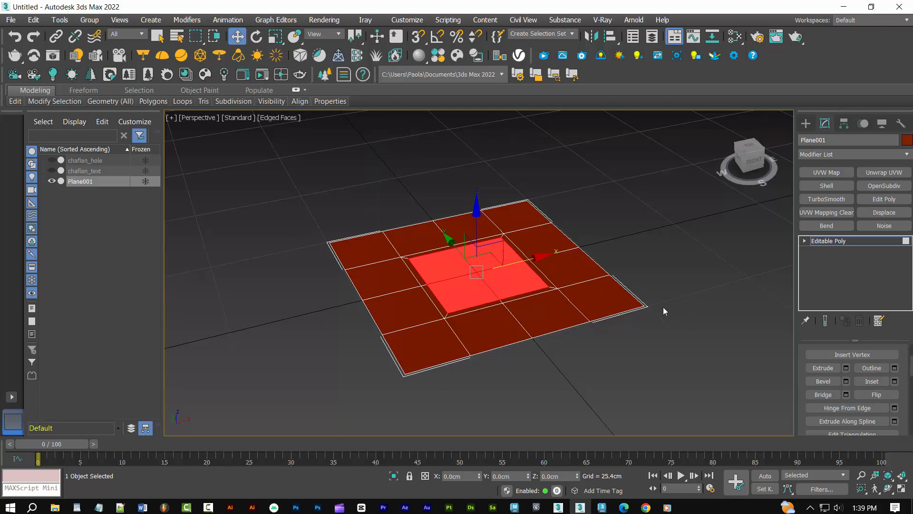
key("Delete")
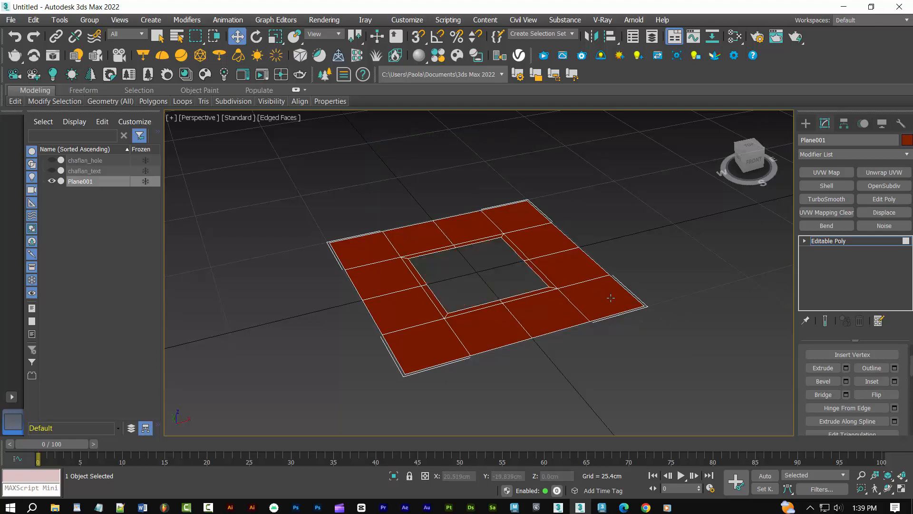
Select the square hole's border edge loop and turn it into a circle with Loop Tools
key("2")
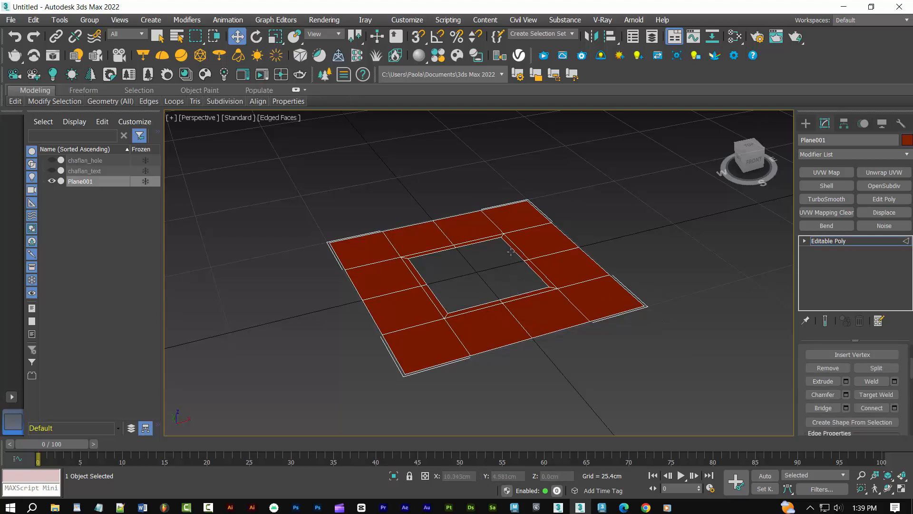
double_click(514, 250)
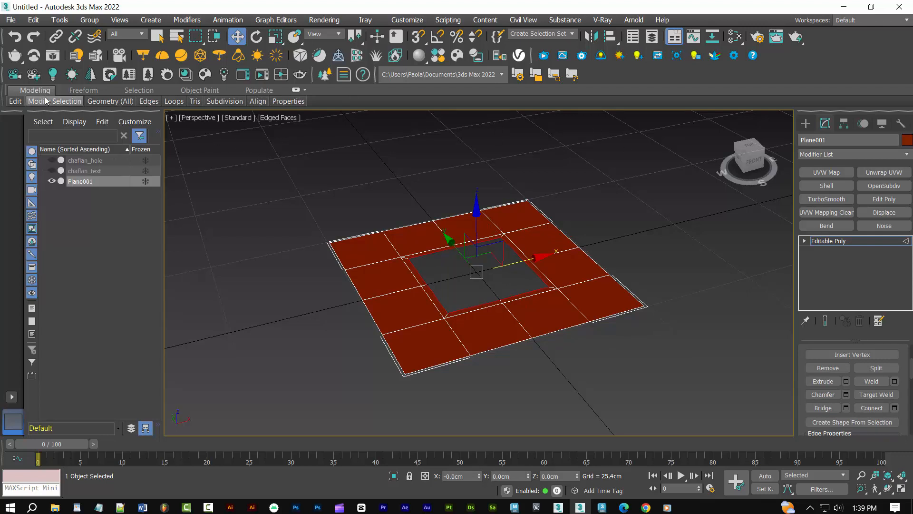
mouse_move(179, 104)
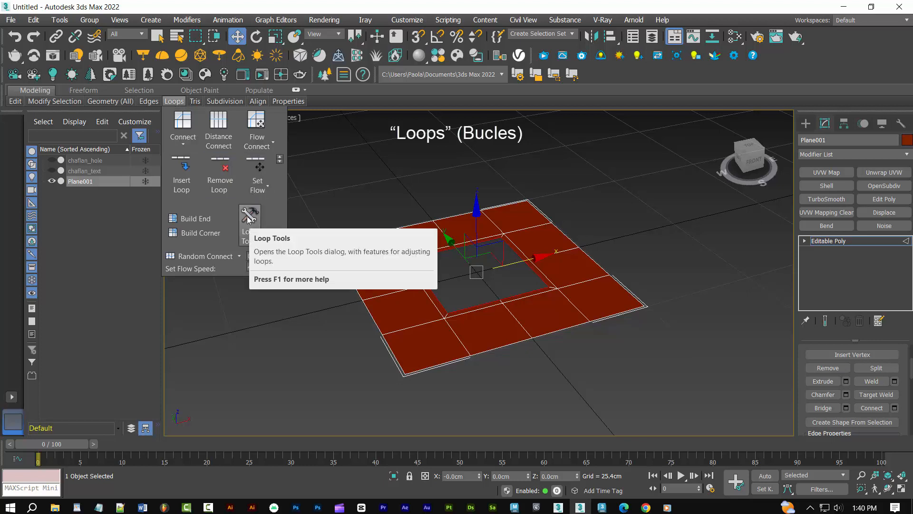
left_click(249, 217)
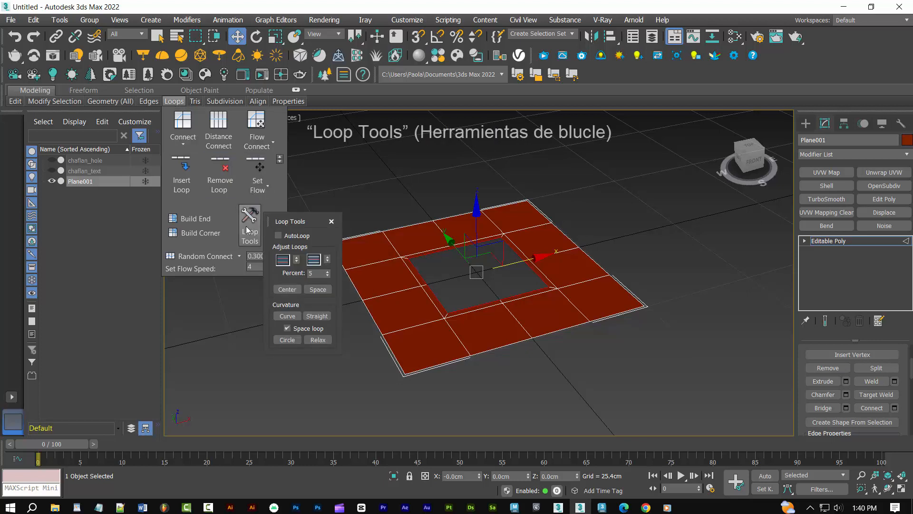
left_click(286, 328)
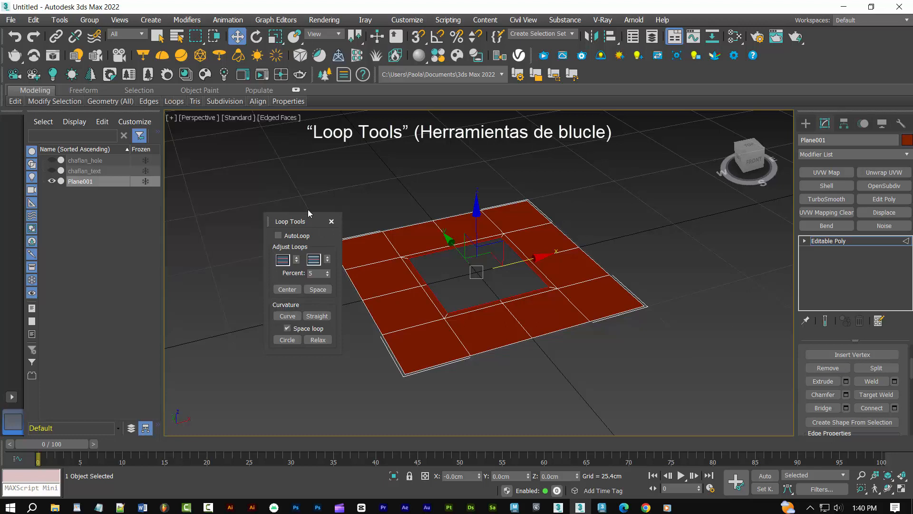
left_click(289, 340)
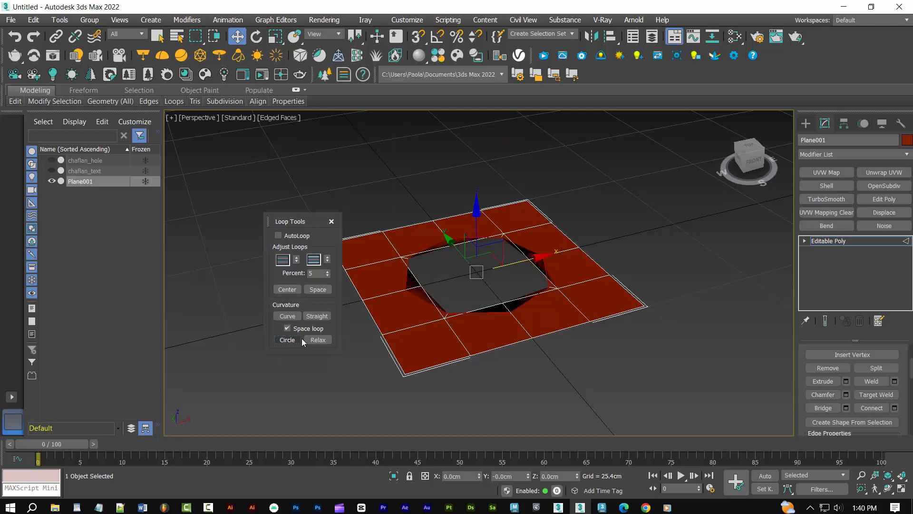
left_click(331, 222)
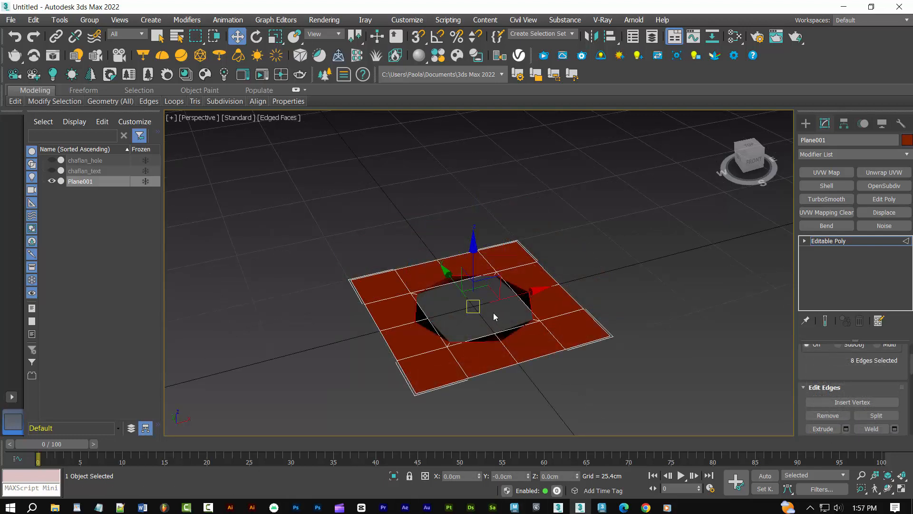
Scale the hole's border loop down uniformly to clear the surrounding faces, and extend it straight down to form the inner walls
key("r")
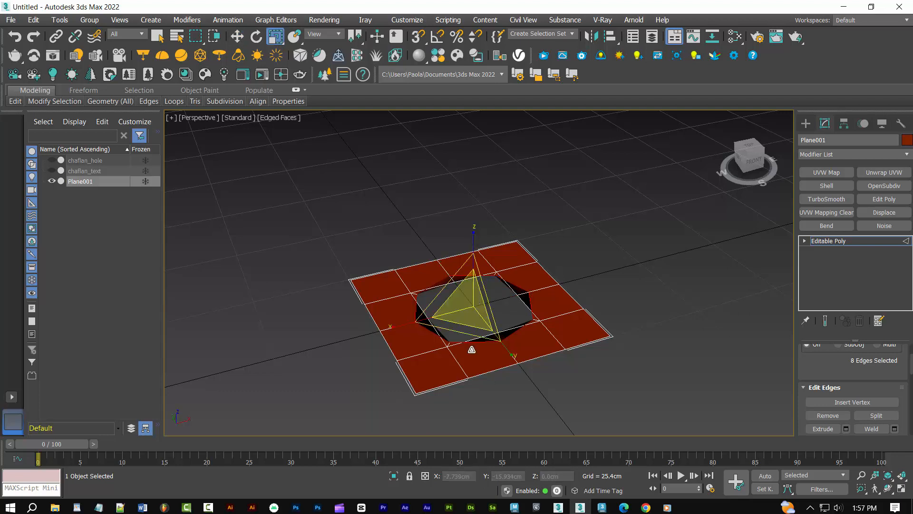
left_click_drag(469, 296, 476, 313)
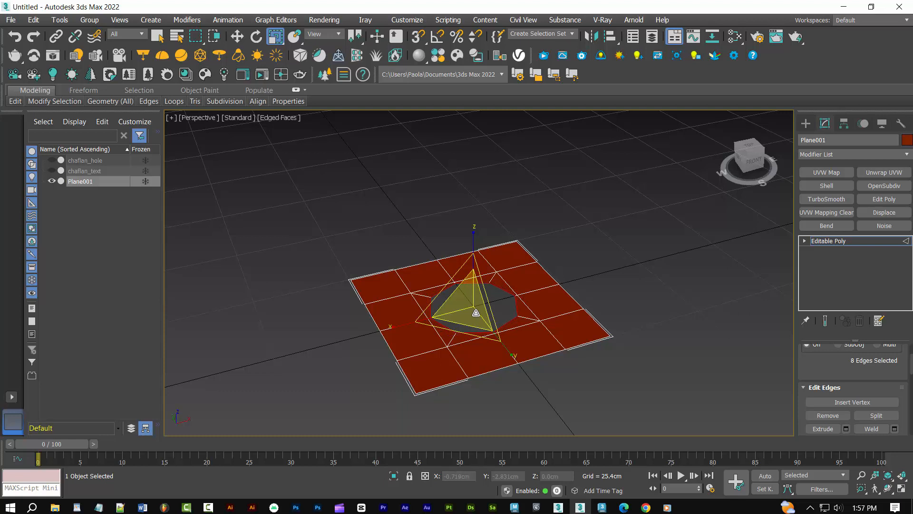
key("w")
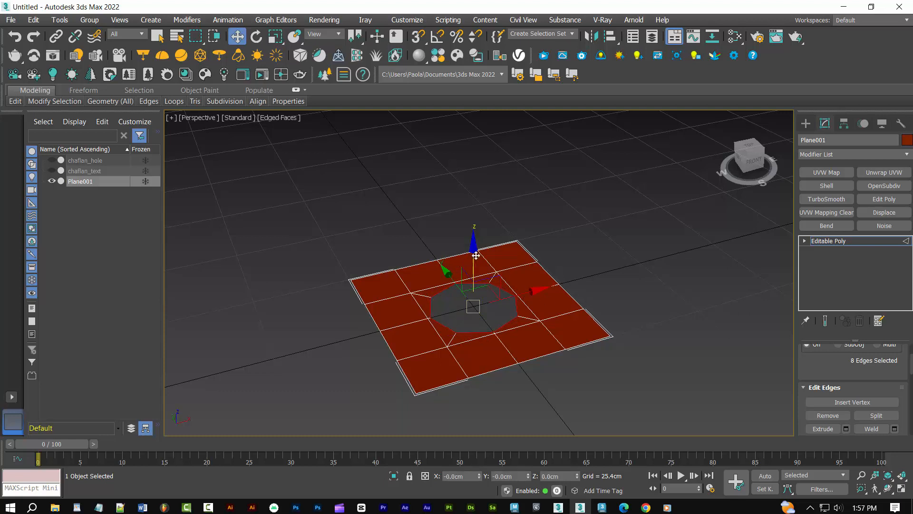
left_click_drag(475, 256, 476, 279)
Chamfer the hole's upper edge loop by 0.25 cm with 0 connect edge segments, and leave edge editing
double_click(503, 288)
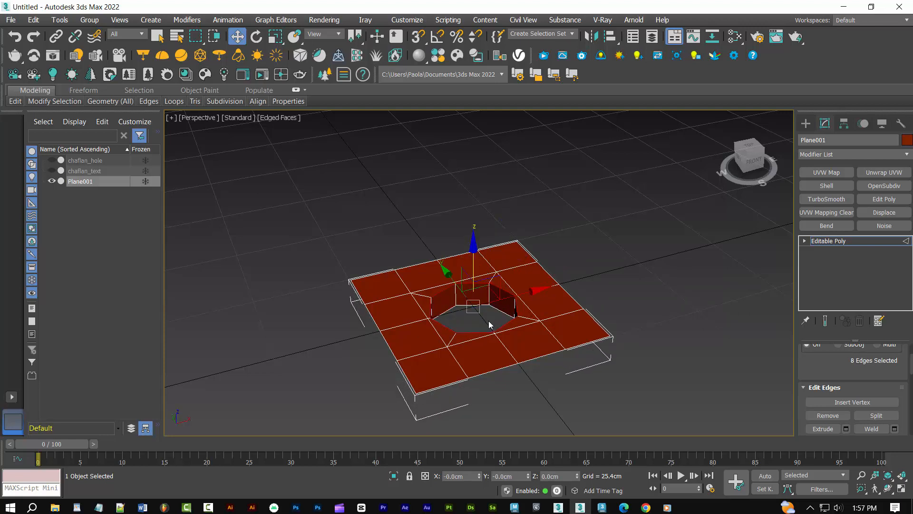
scroll(872, 389, "down", 2)
scroll(871, 389, "down", 1)
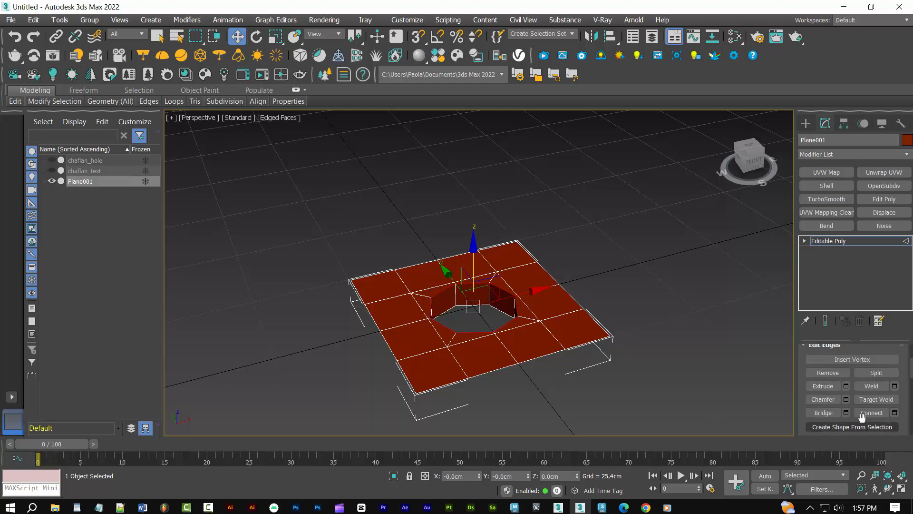
left_click(846, 400)
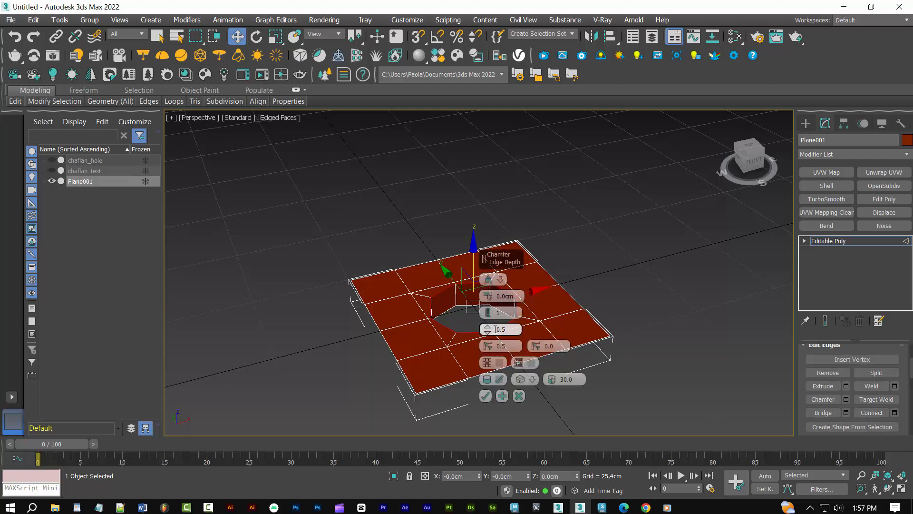
double_click(498, 295)
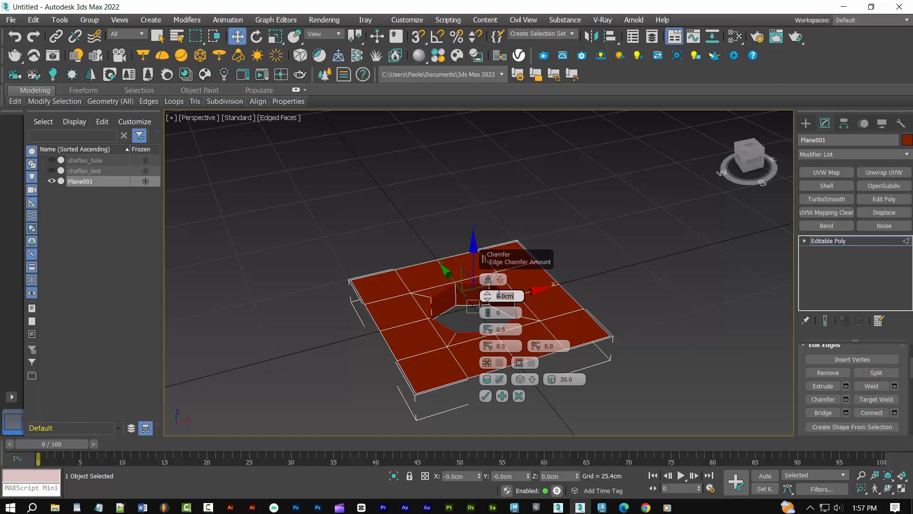
type(".25")
left_click(485, 396)
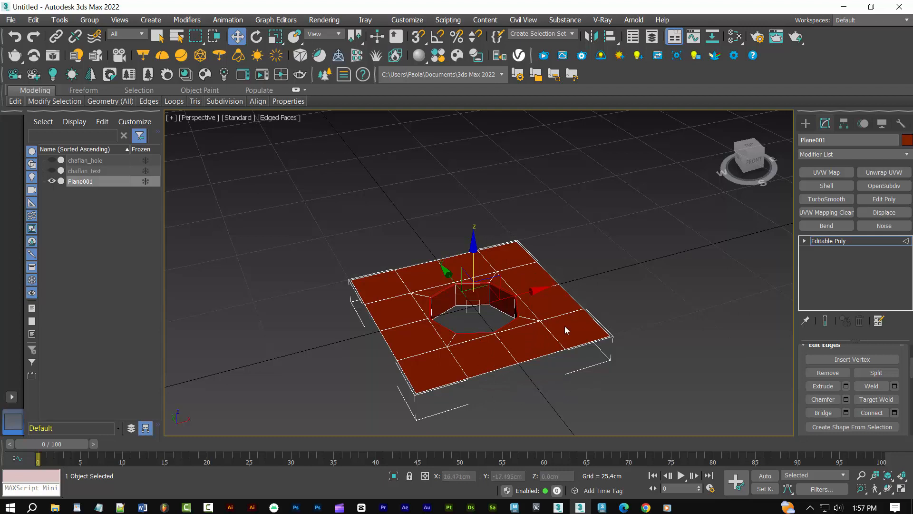
key("2")
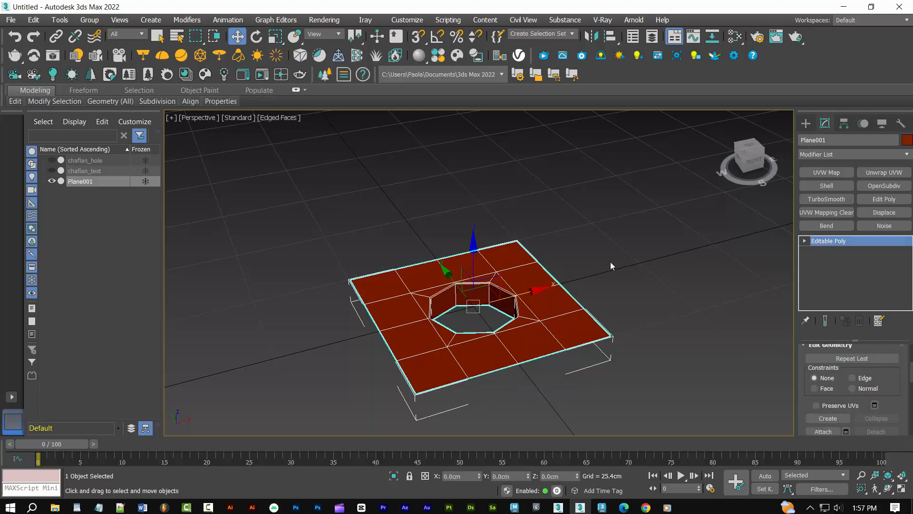
Apply a TurboSmooth modifier with 2 iterations to the plane, and view it deselected and shaded without edges
left_click(826, 198)
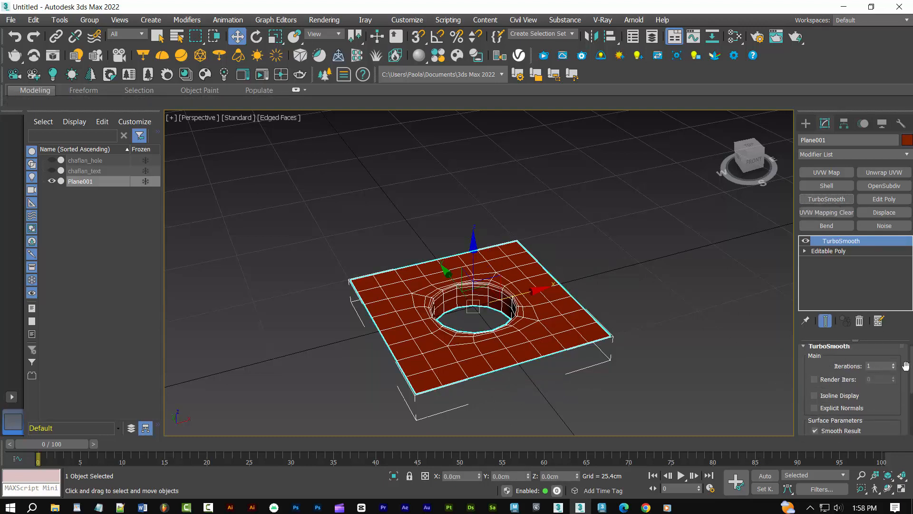
left_click(894, 364)
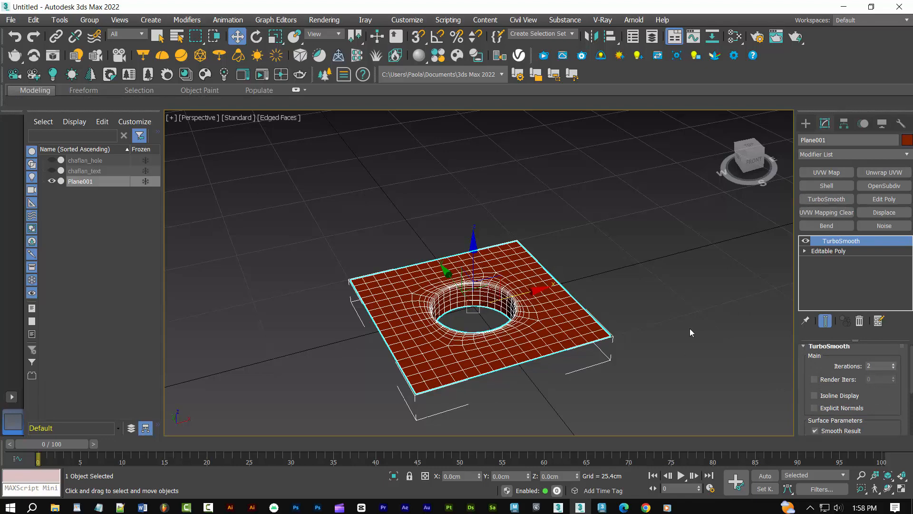
key("F4")
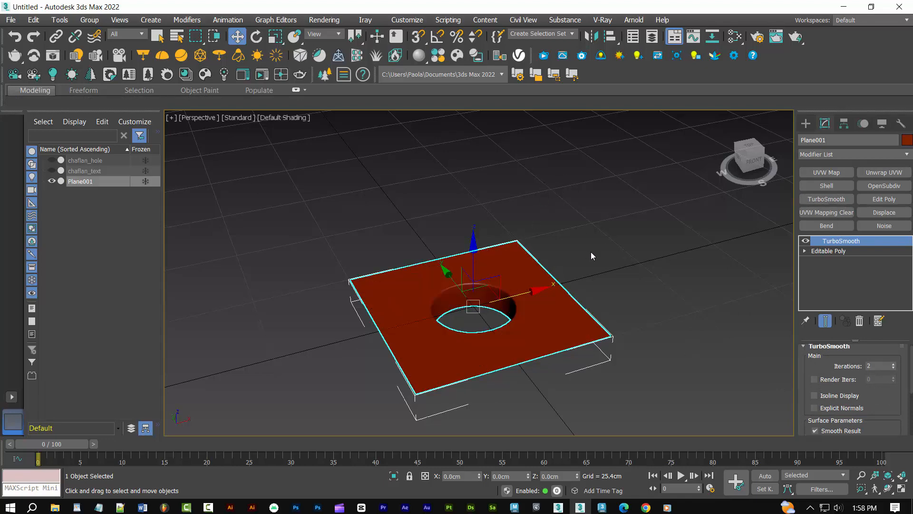
middle_click_drag(598, 253, 579, 286, "alt")
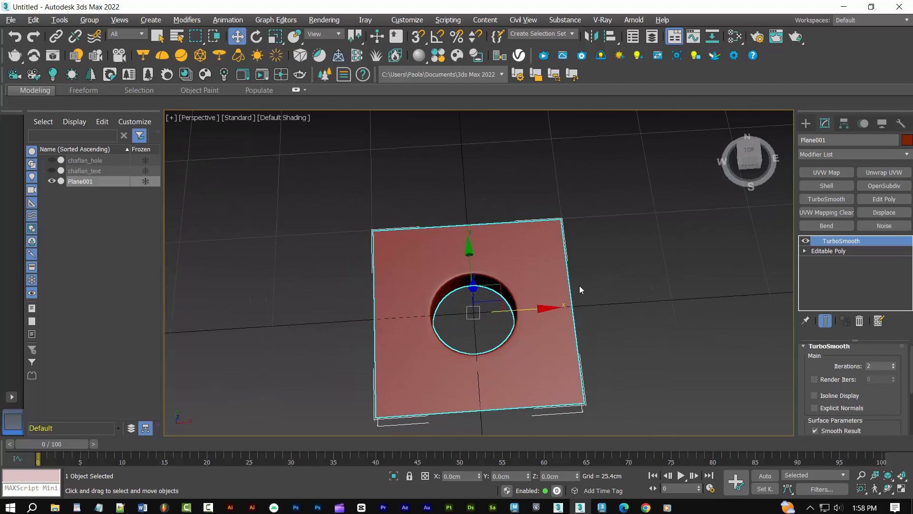
left_click(653, 322)
middle_click_drag(653, 323, 659, 305, "alt")
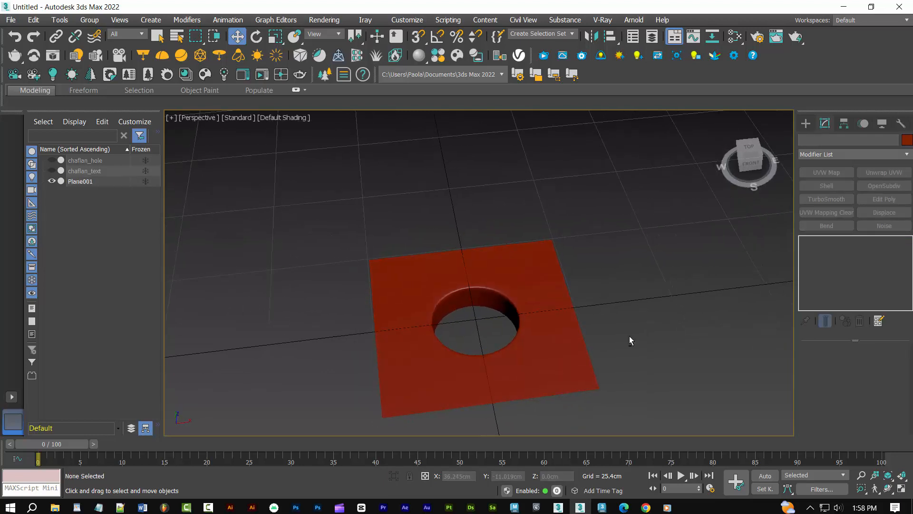
middle_click_drag(629, 336, 646, 292)
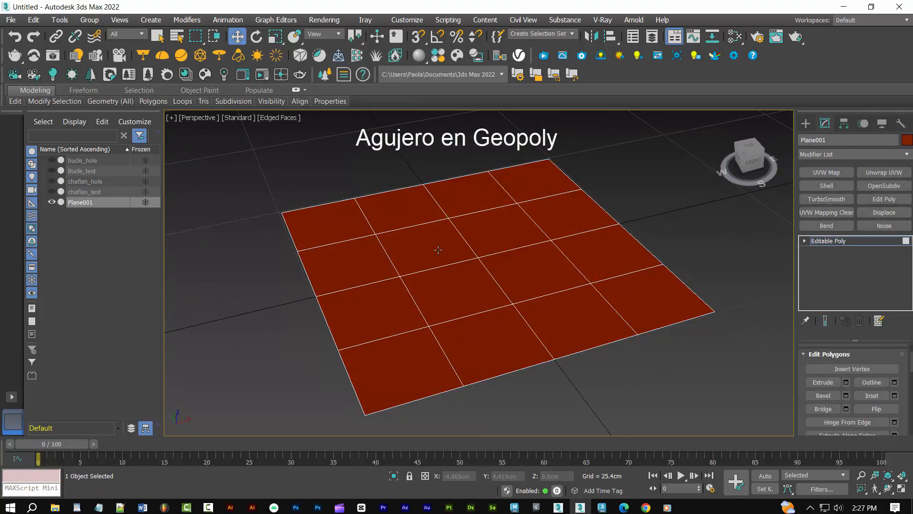
Inset the four central polygons of the fresh plane by 1.25 cm as a group, and switch to edge editing
left_click(438, 249)
left_click(499, 234, "ctrl")
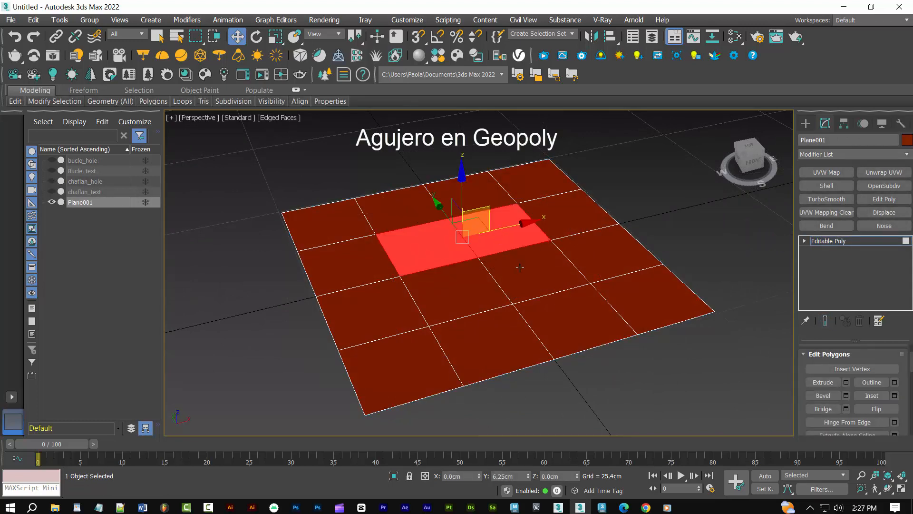
left_click(518, 278, "ctrl")
left_click(473, 296, "ctrl")
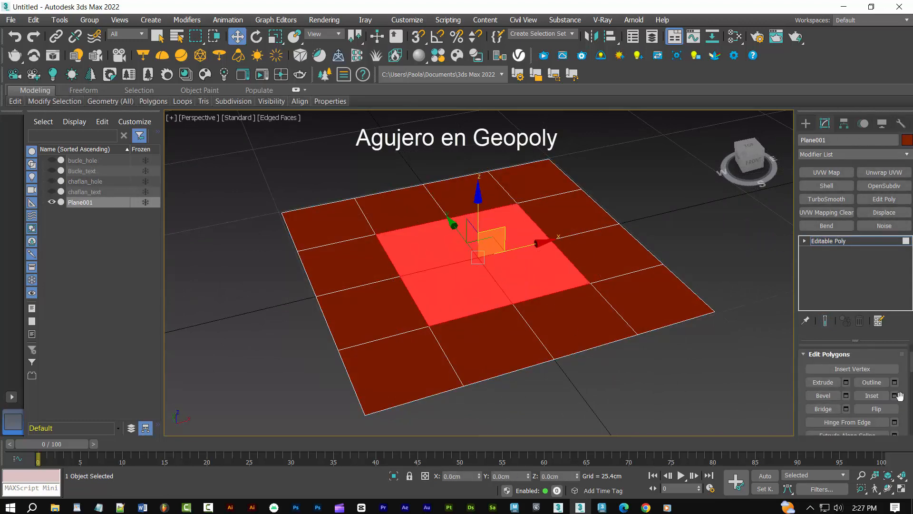
left_click(894, 395)
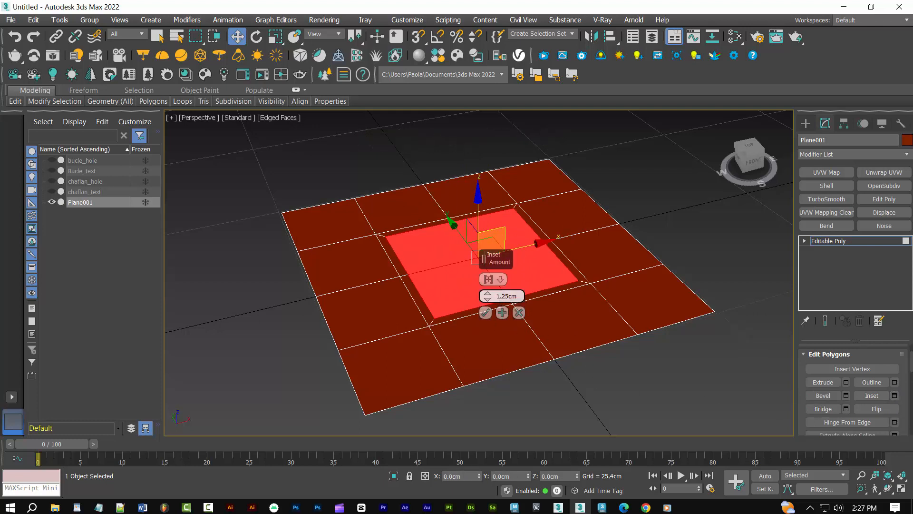
left_click(485, 312)
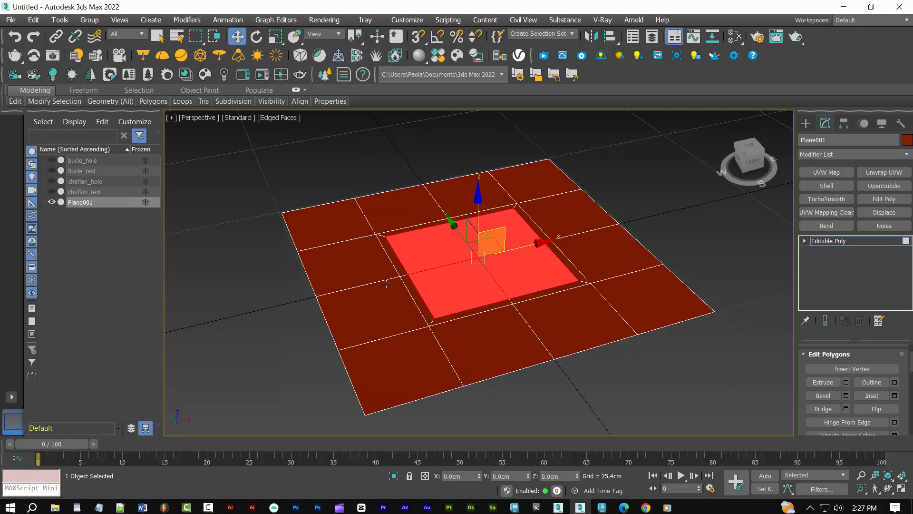
key("2")
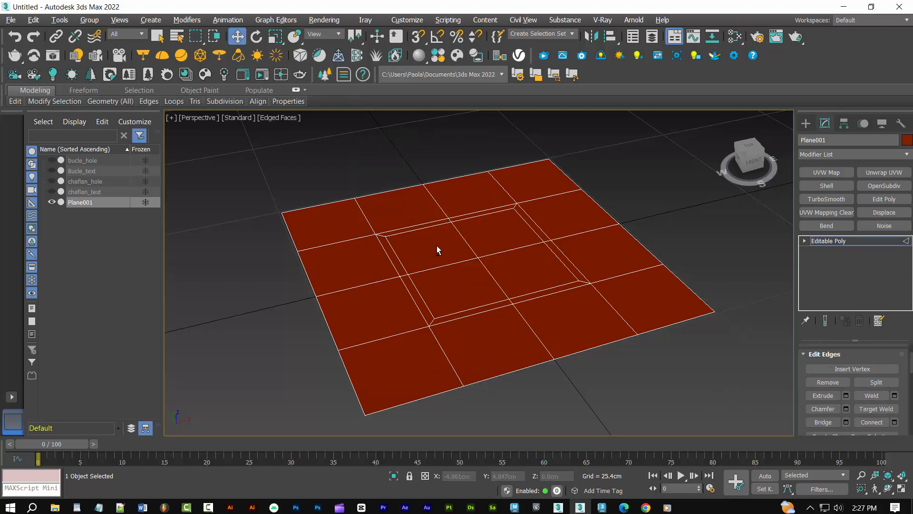
Remove the crossing edges inside the inset square and reshape the resulting central polygon into a regular octagon with GeoPoly
left_click_drag(447, 243, 490, 269)
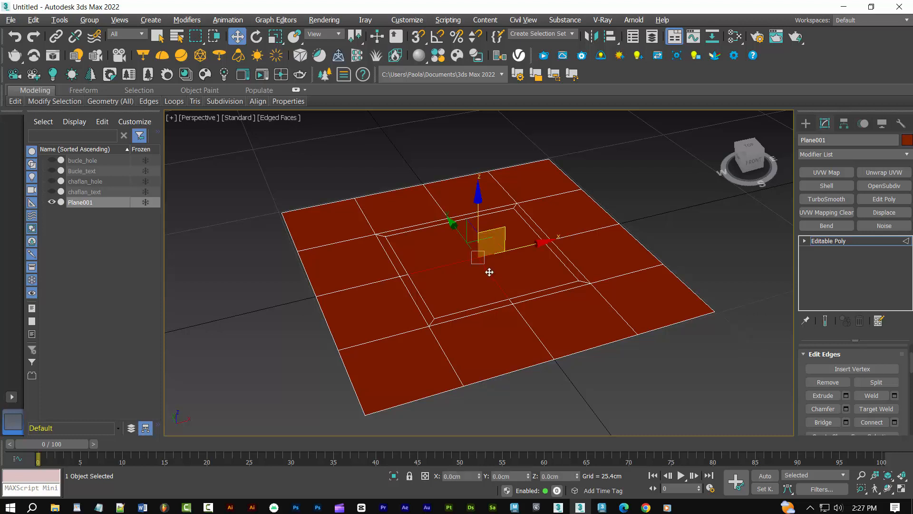
left_click(829, 383)
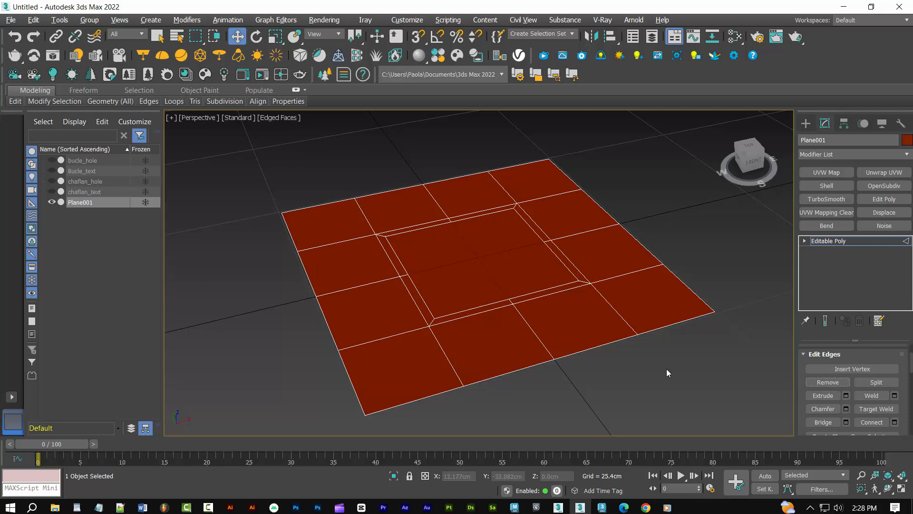
key("4")
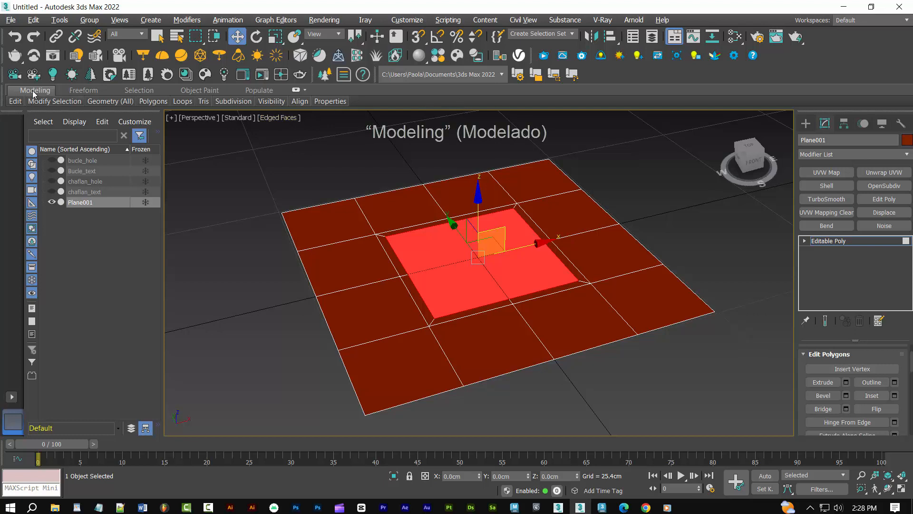
mouse_move(132, 105)
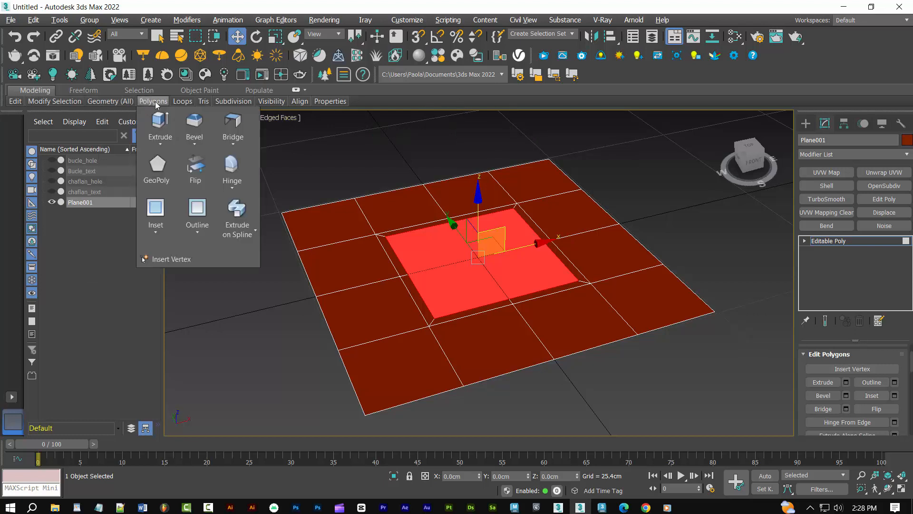
left_click(158, 169)
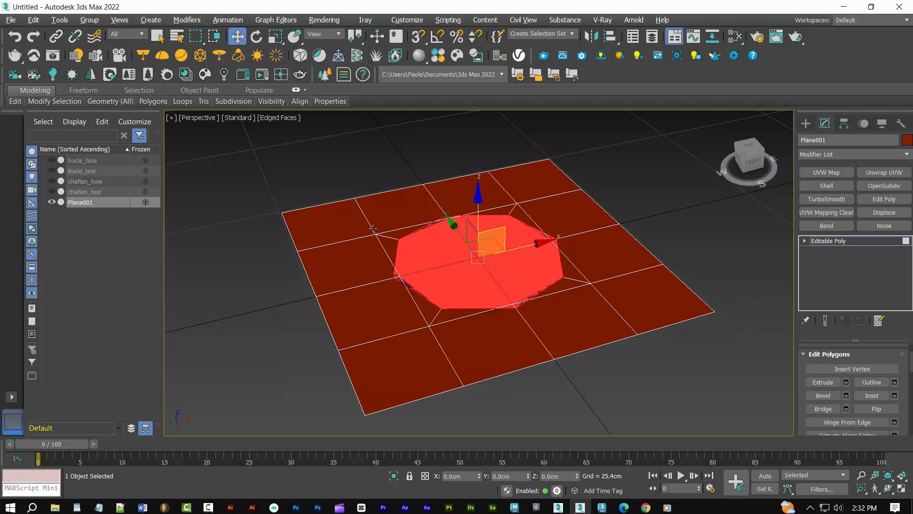
Scale the central octagonal polygon down uniformly to clear the surrounding edges, and delete it to open the hole
key("r")
left_click_drag(471, 245, 477, 257)
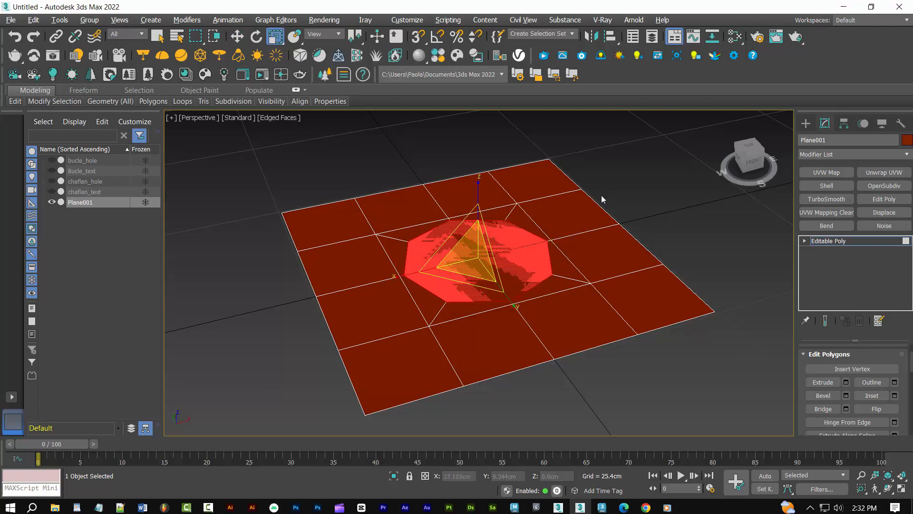
key("Delete")
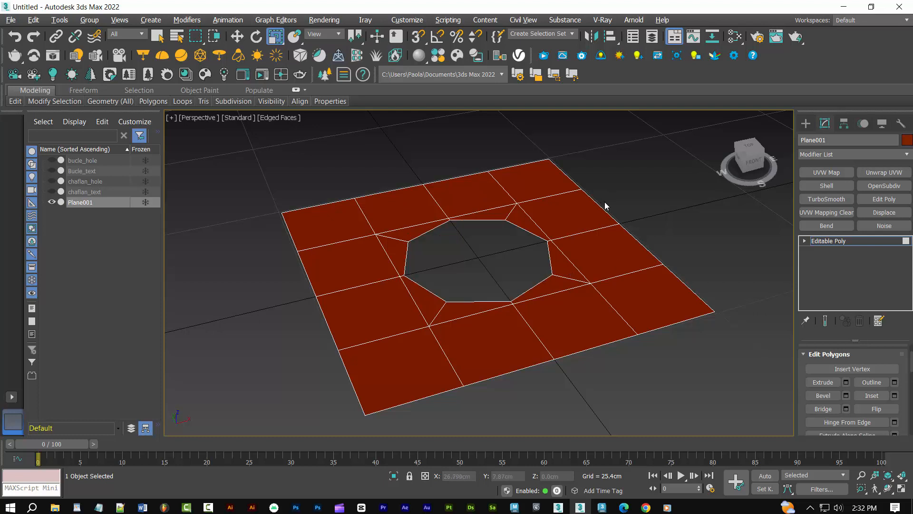
Select the octagonal hole's border edge loop and extend it straight down to form the inner walls
key("2")
double_click(519, 227)
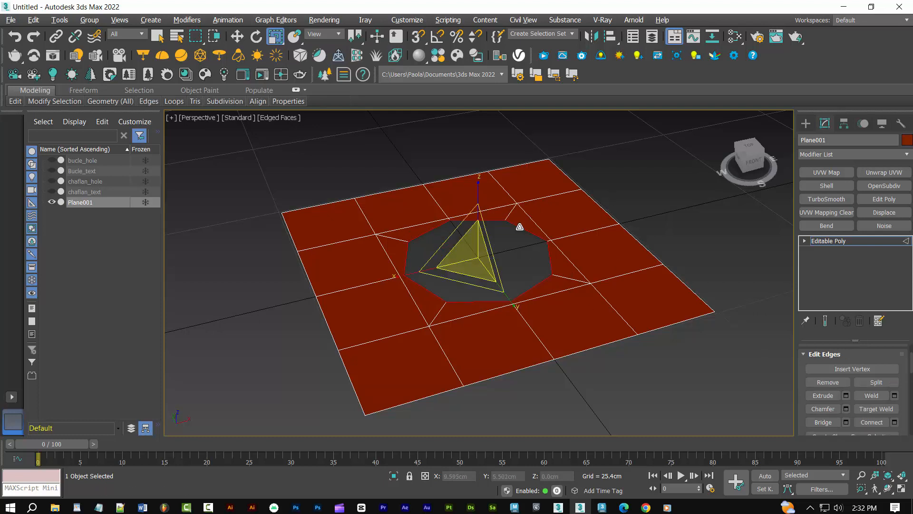
key("w")
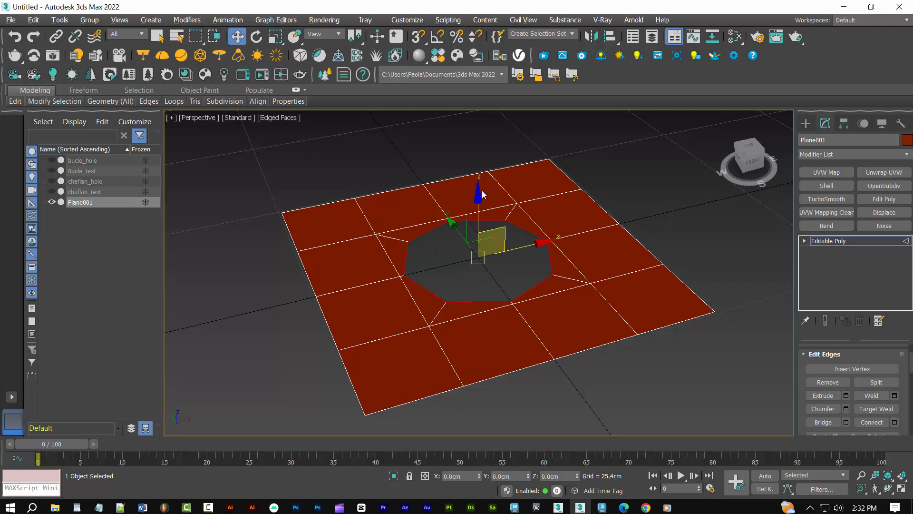
left_click_drag(482, 193, 494, 222, "shift")
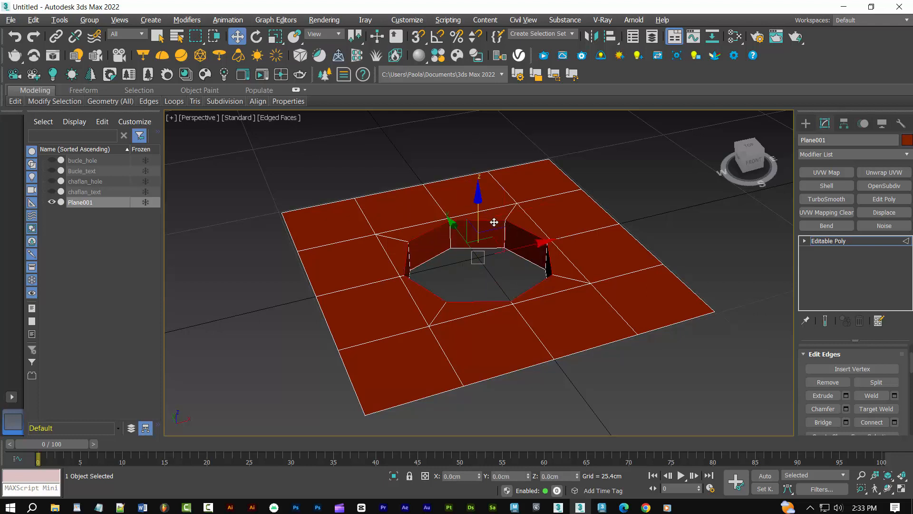
Chamfer the octagonal hole's upper edge loop with 0 connect edge segments, and leave edge editing
left_click(846, 409)
left_click(489, 313)
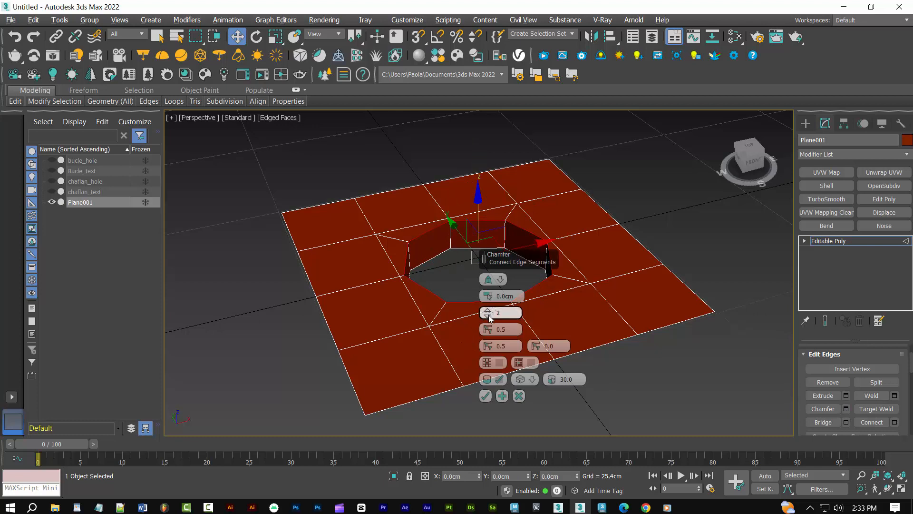
double_click(512, 298)
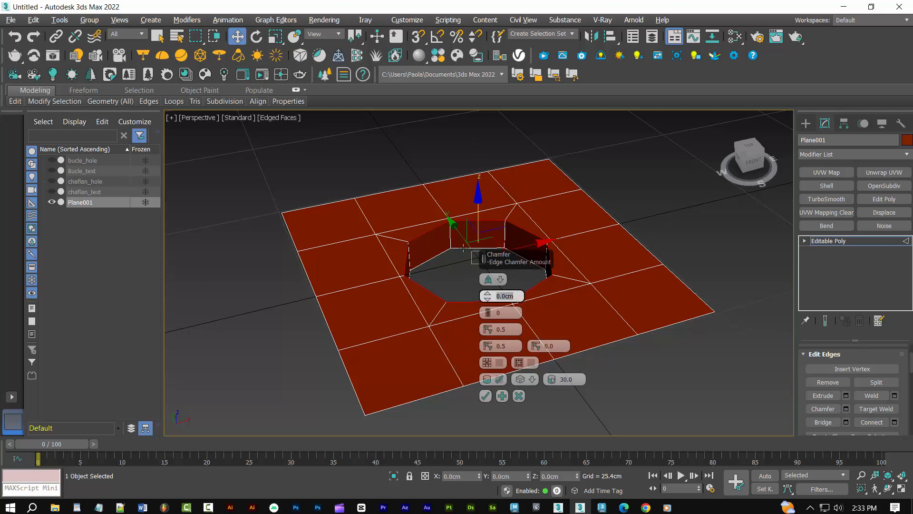
type(".25")
left_click(484, 395)
key("2")
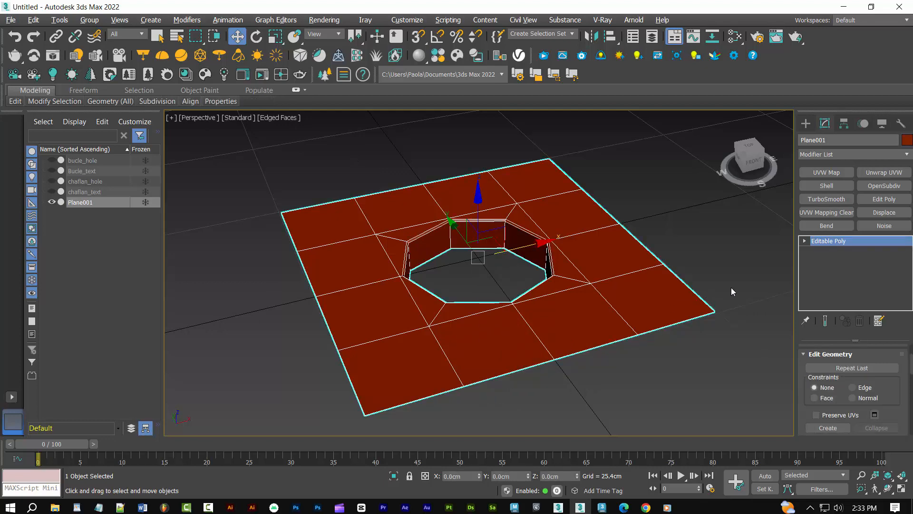
Smooth the GeoPoly plane with a TurboSmooth modifier at 2 iterations, and view it deselected and shaded without edges
left_click(826, 199)
scroll(883, 361, "up", 5)
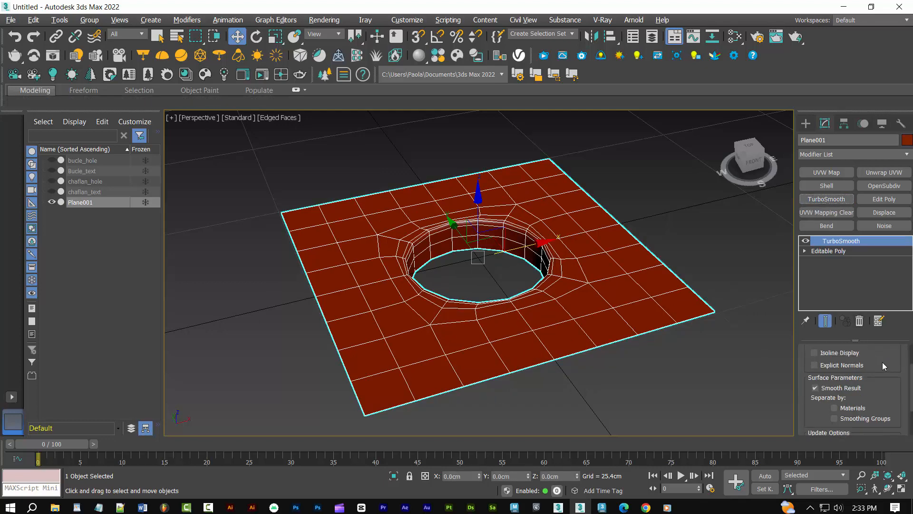
left_click(893, 364)
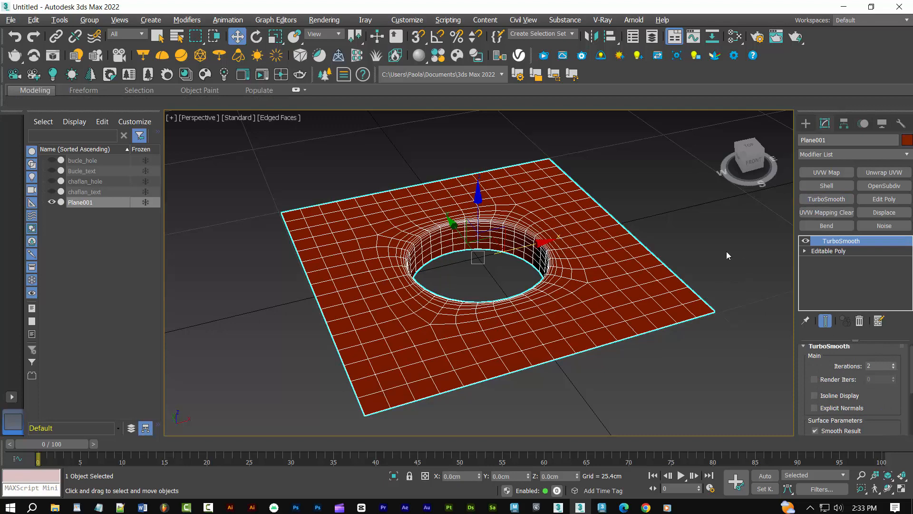
key("F4")
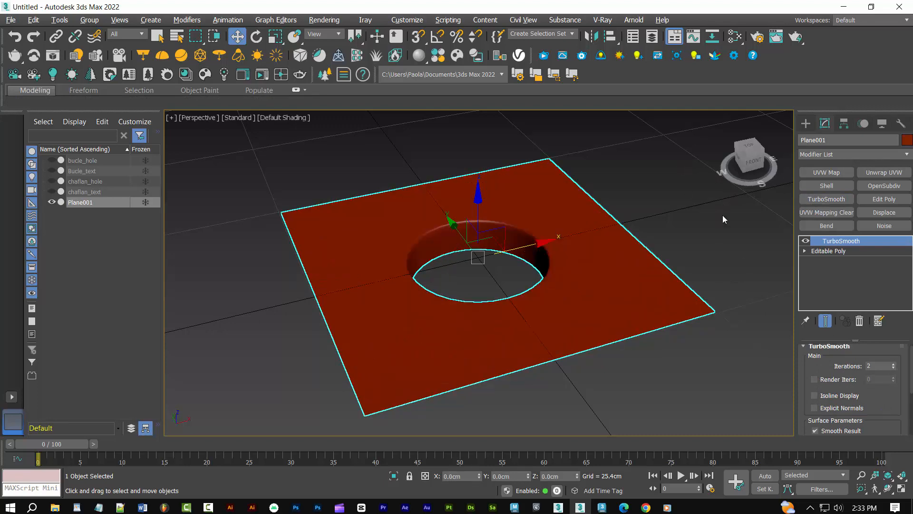
middle_click_drag(723, 215, 706, 230, "alt")
left_click(703, 237)
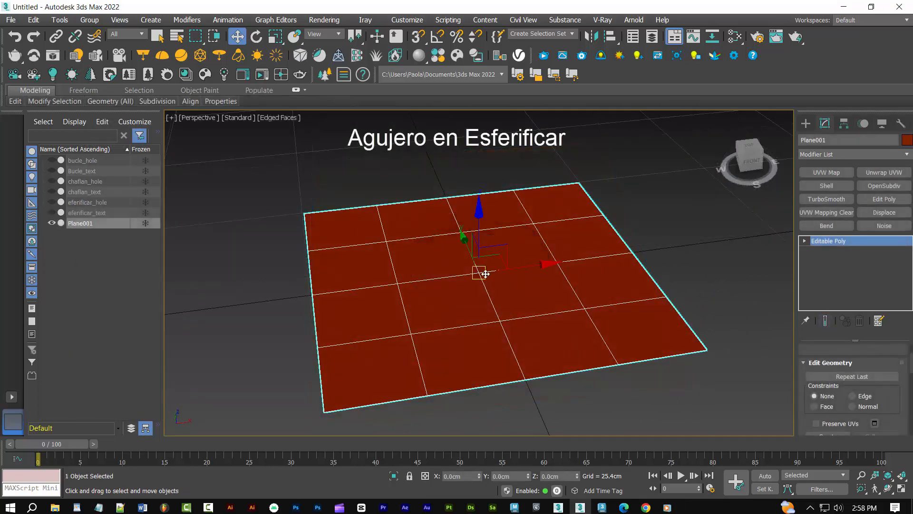
Inset the four central polygons of the new plane by 1.25 cm and delete them to open a square hole
key("4")
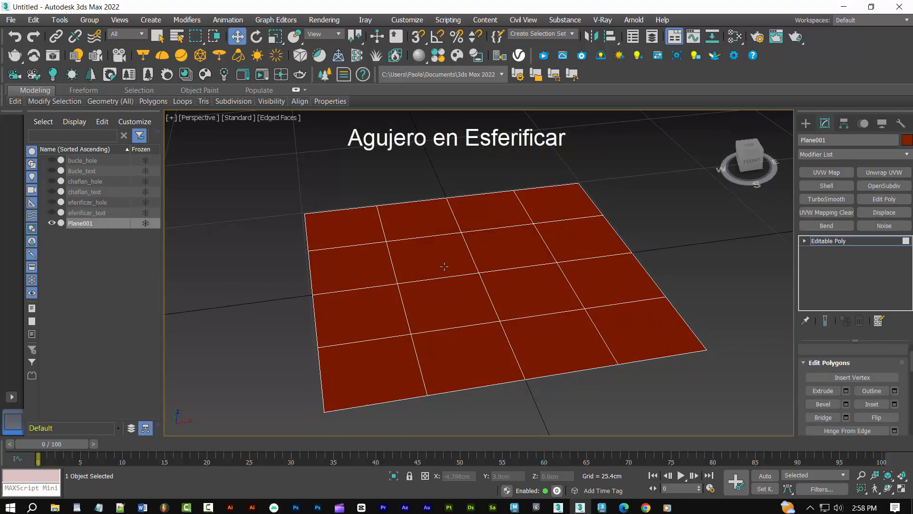
left_click(444, 266)
left_click(509, 254, "ctrl")
left_click(507, 288, "ctrl")
left_click(466, 301, "ctrl")
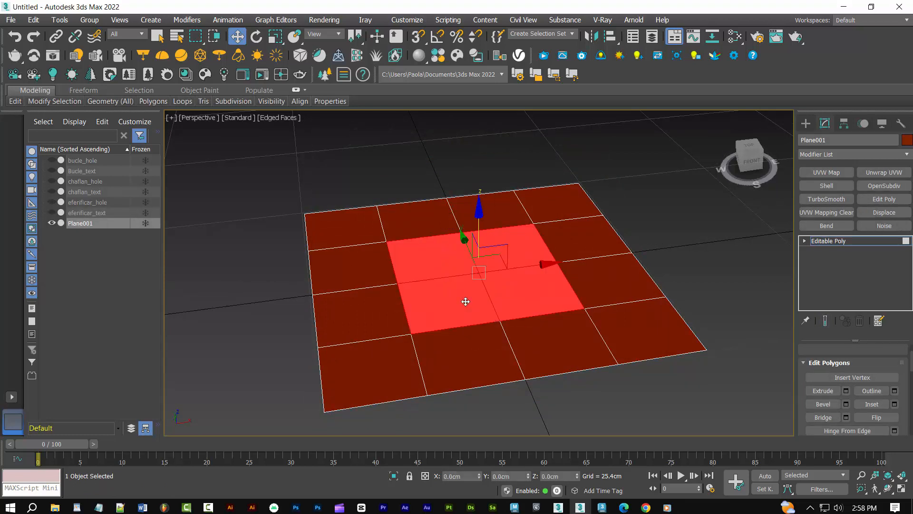
left_click(894, 404)
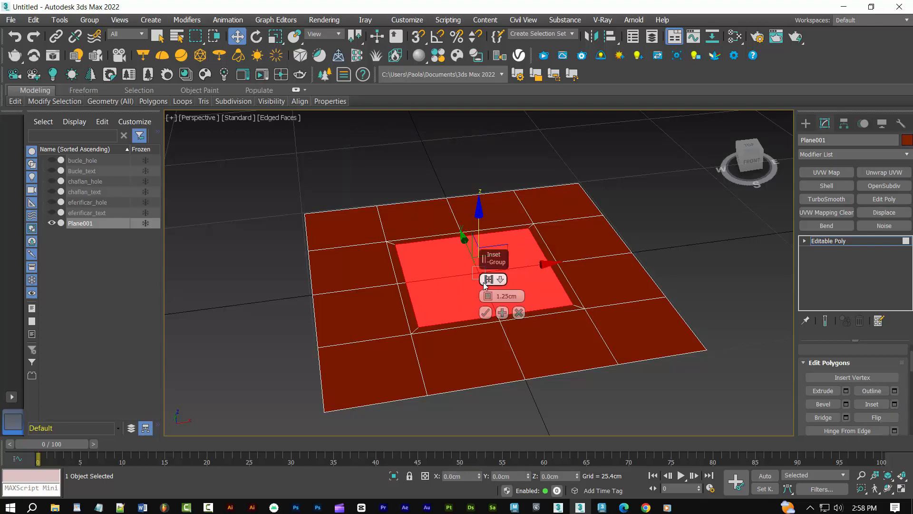
left_click(485, 313)
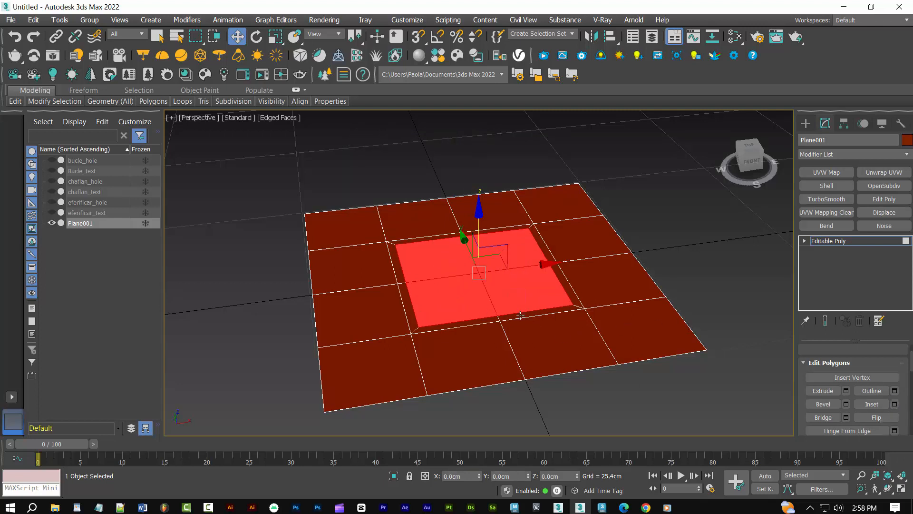
key("Delete")
Select the square hole's border edge loop and round it with a Spherify modifier
key("2")
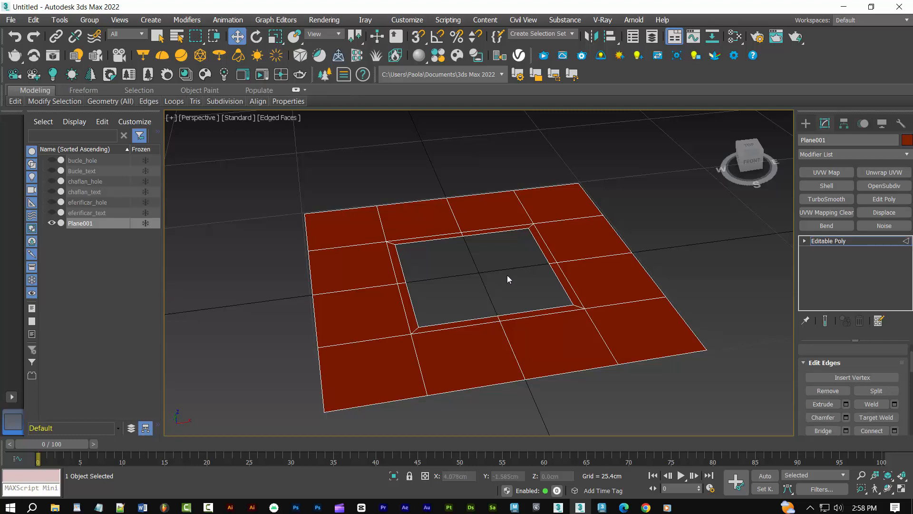
double_click(541, 257)
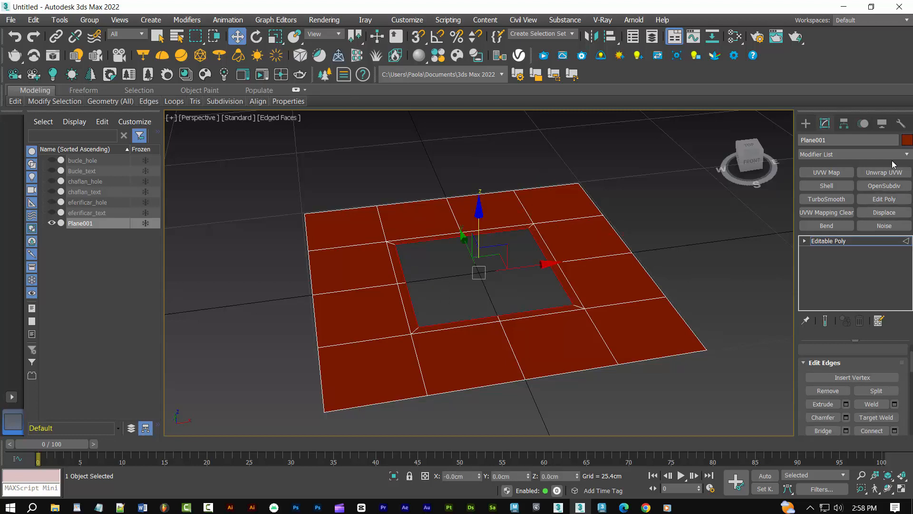
left_click(907, 155)
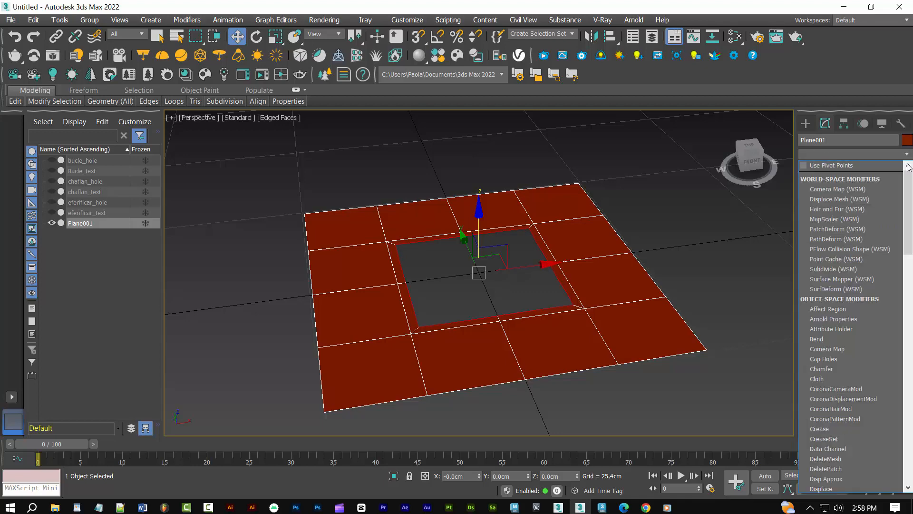
scroll(863, 331, "down", 3)
scroll(862, 343, "down", 15)
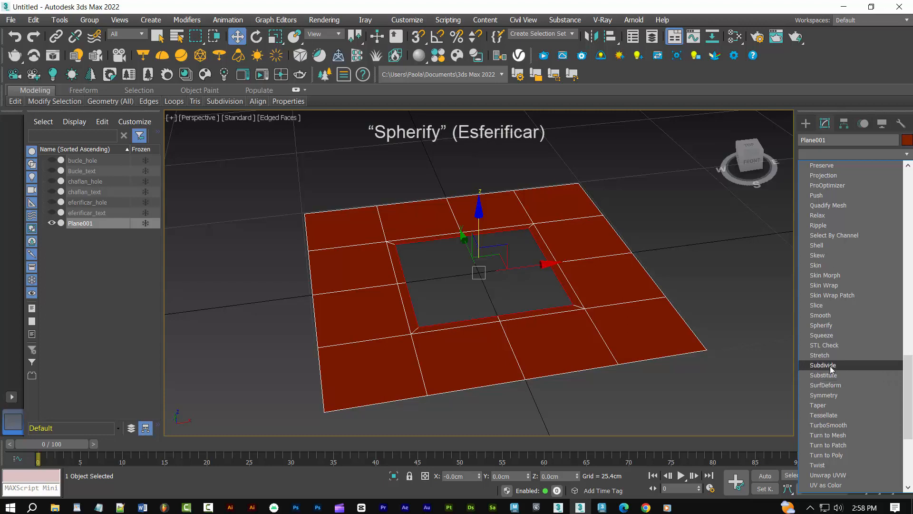
left_click(824, 326)
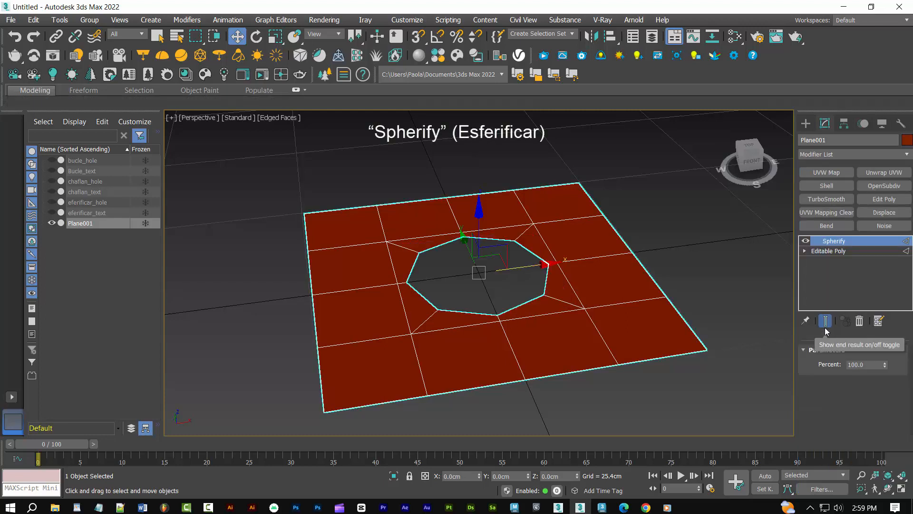
Convert the spherified plane to Editable Poly and extend the hole's border loop down about 5.2 cm to form walls
right_click(613, 320)
mouse_move(666, 445)
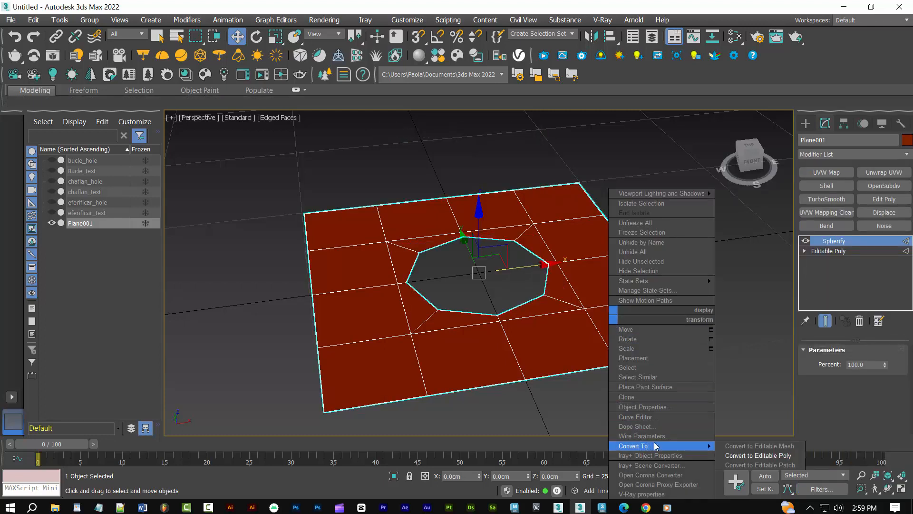
left_click(745, 456)
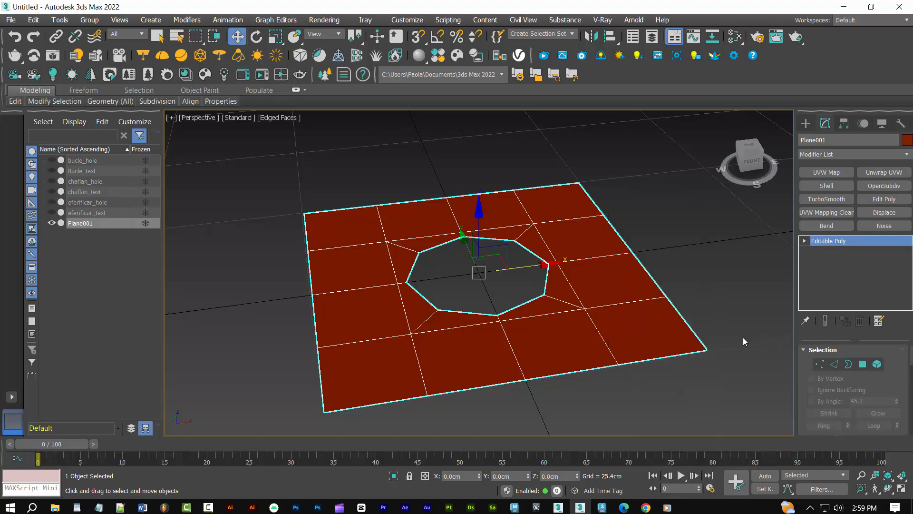
key("2")
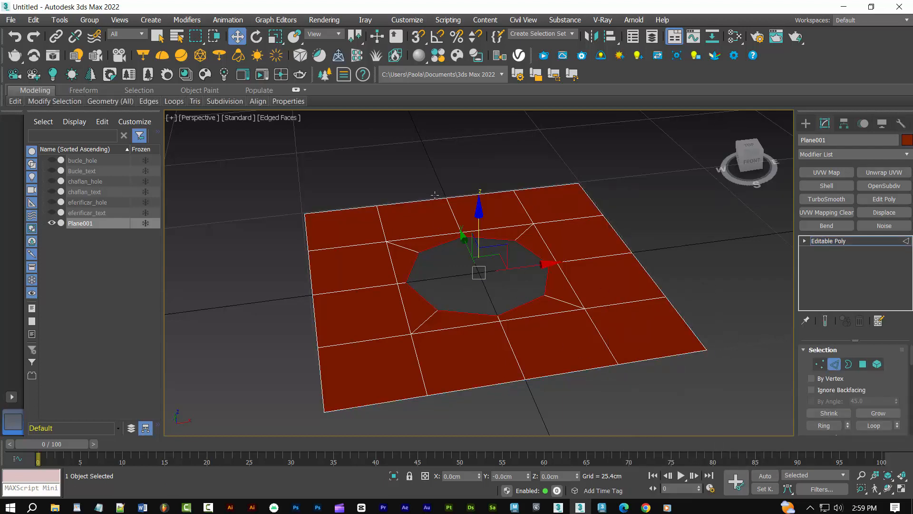
left_click_drag(479, 218, 474, 245, "shift")
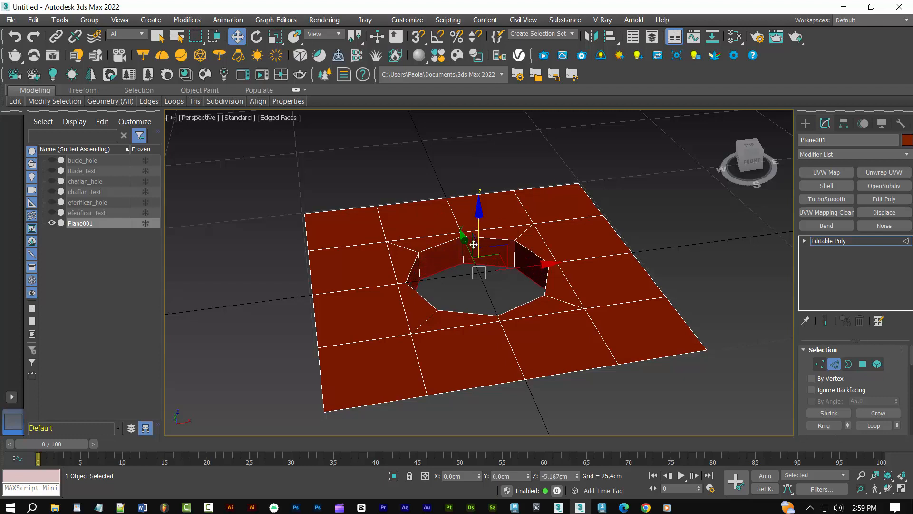
Chamfer the hole's eight upper rim edges by 0.25 cm with 0 connect edge segments, and leave edge editing
scroll(863, 391, "down", 1)
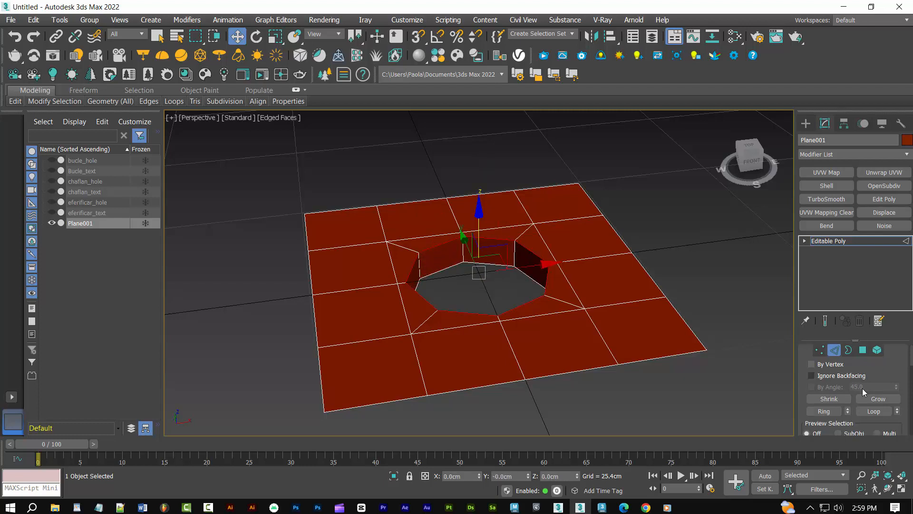
scroll(863, 388, "down", 5)
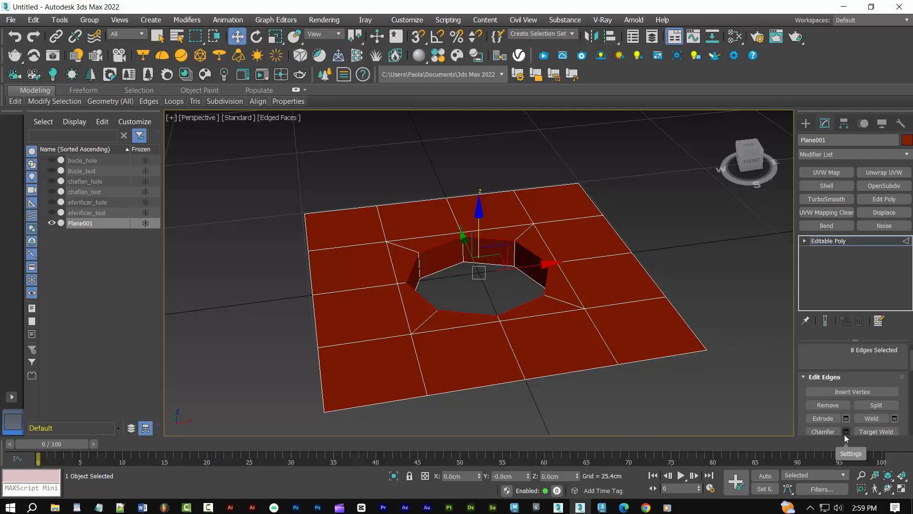
left_click(846, 432)
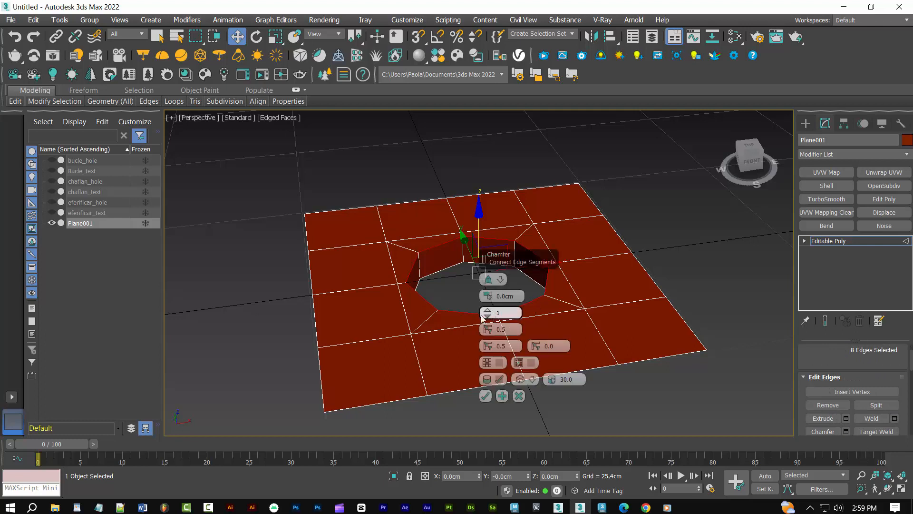
left_click(483, 318)
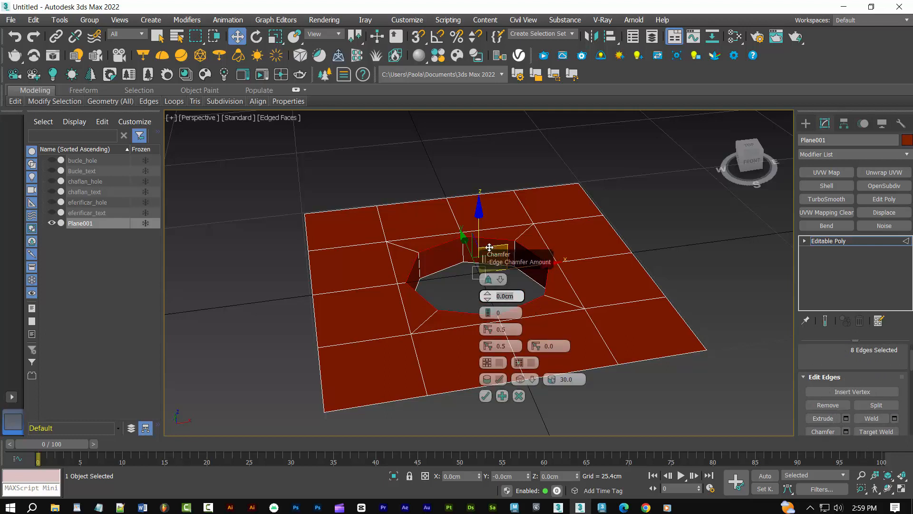
type(".25")
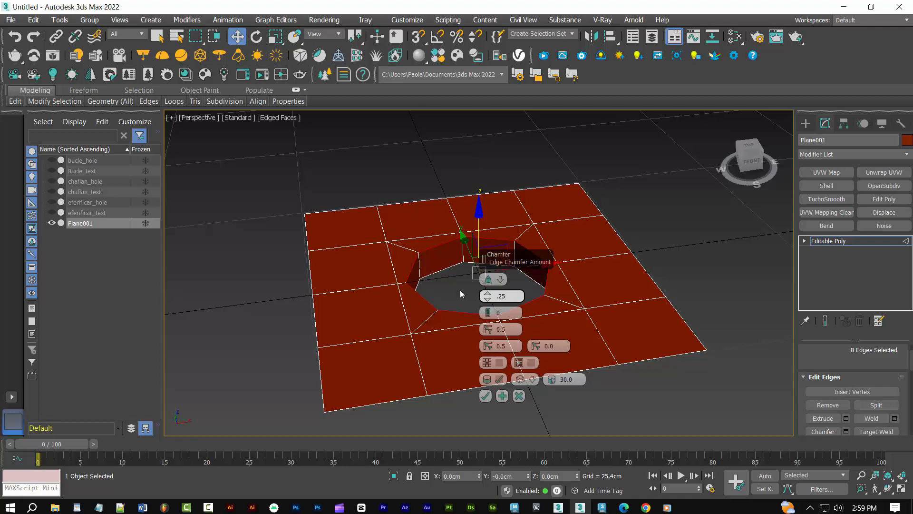
left_click(485, 395)
key("2")
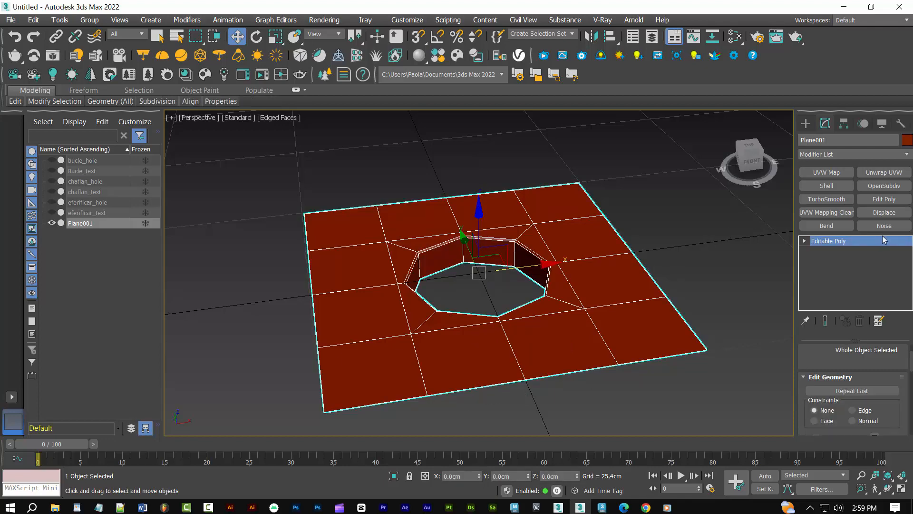
Smooth the spherified plane with a TurboSmooth modifier at 2 iterations, and view it deselected and shaded without edges
left_click(826, 199)
scroll(898, 368, "down", 2)
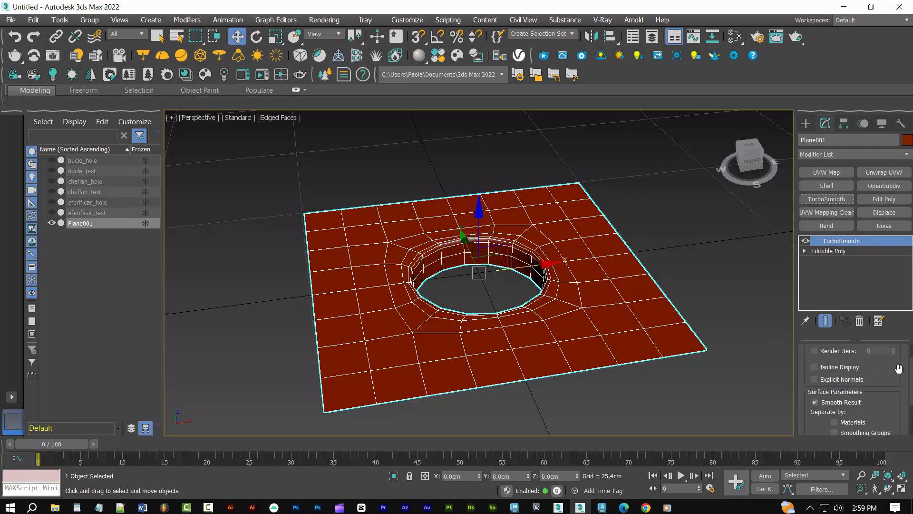
scroll(898, 369, "up", 2)
left_click(893, 368)
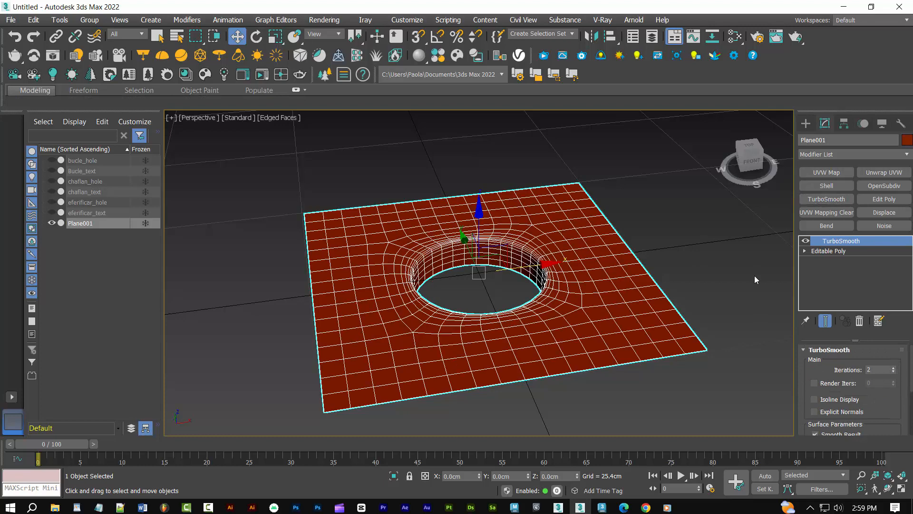
key("F4")
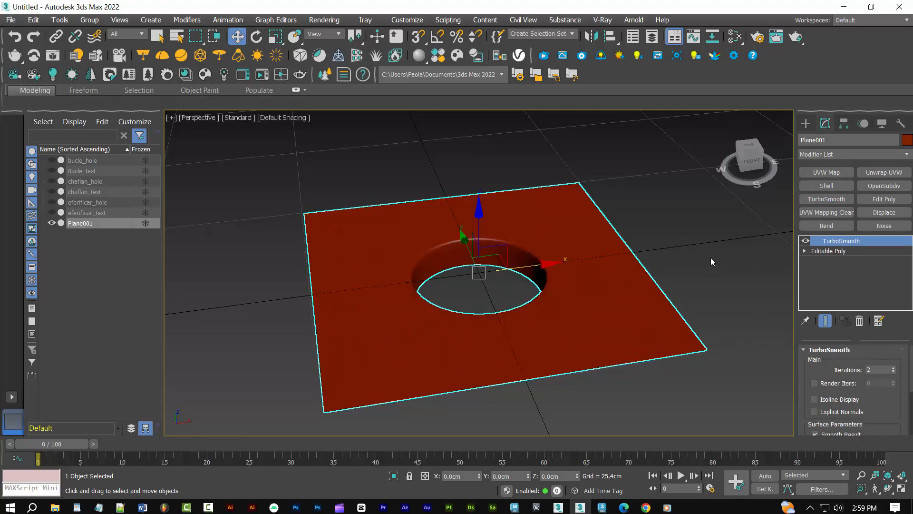
middle_click_drag(703, 255, 696, 272, "alt")
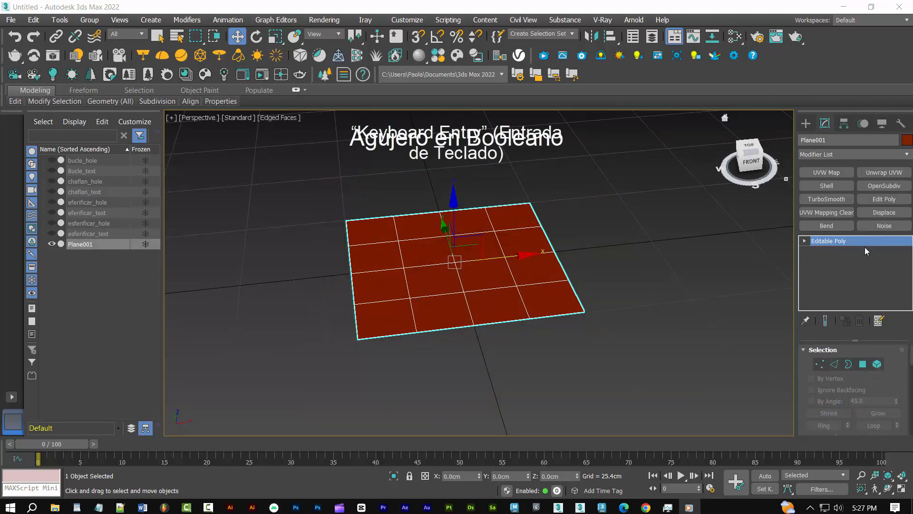
Create a cylinder at the origin of the new plane by keyboard entry, with radius 10 cm and height 15 cm
left_click(806, 123)
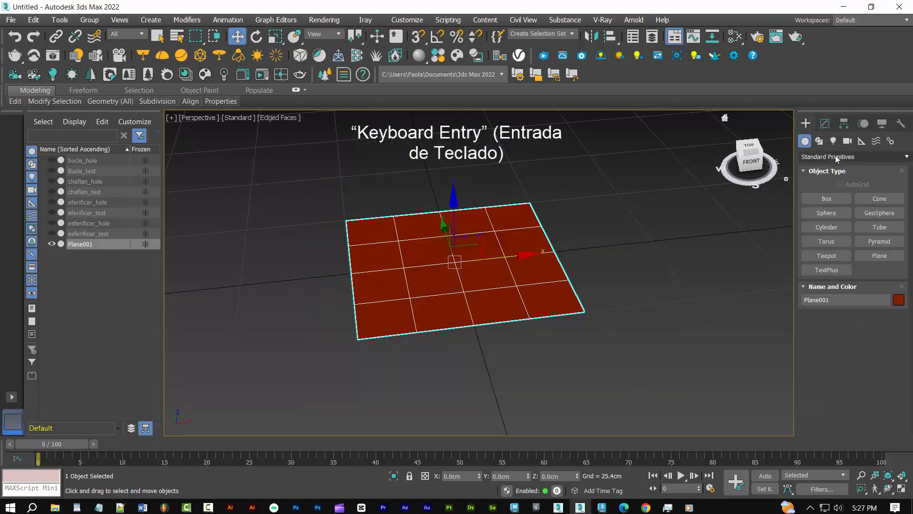
left_click(826, 227)
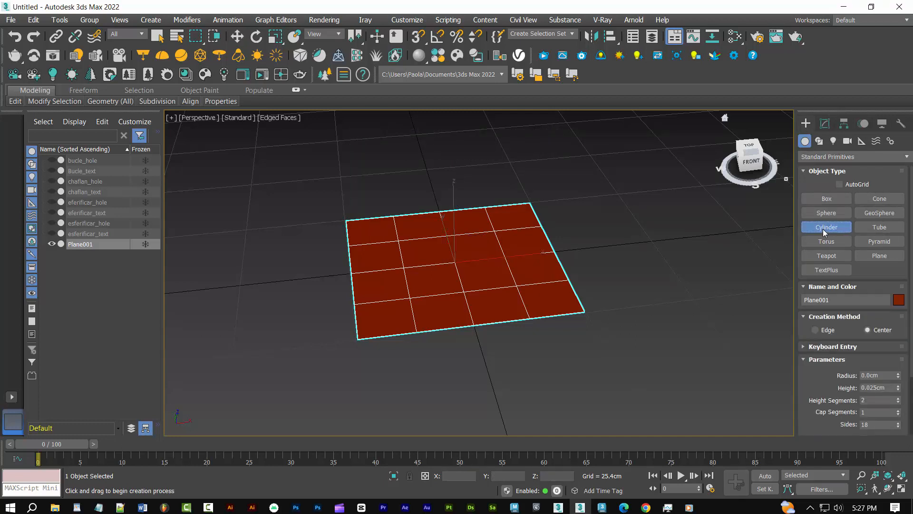
left_click(804, 346)
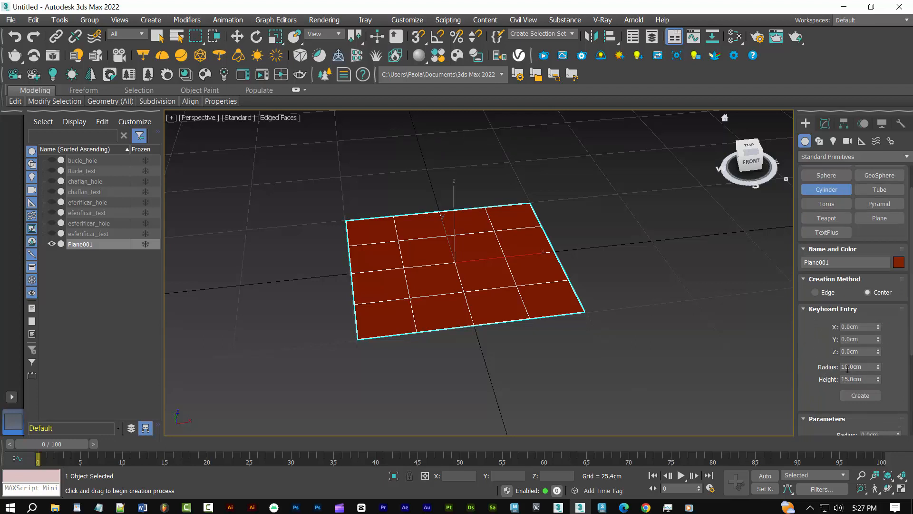
left_click(865, 367)
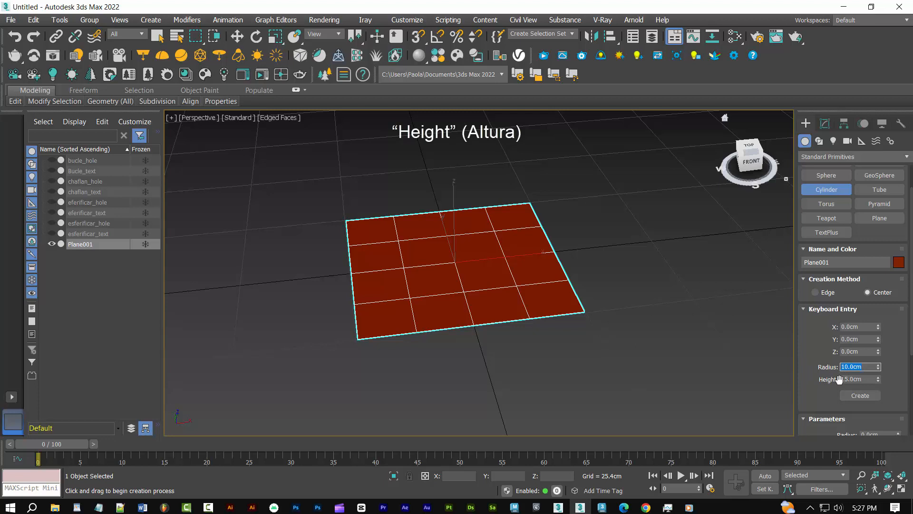
left_click(872, 378)
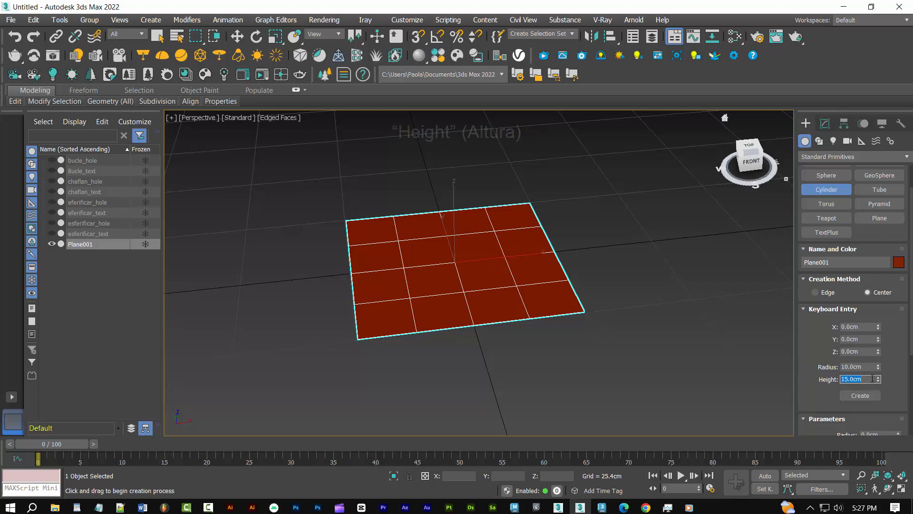
left_click(856, 396)
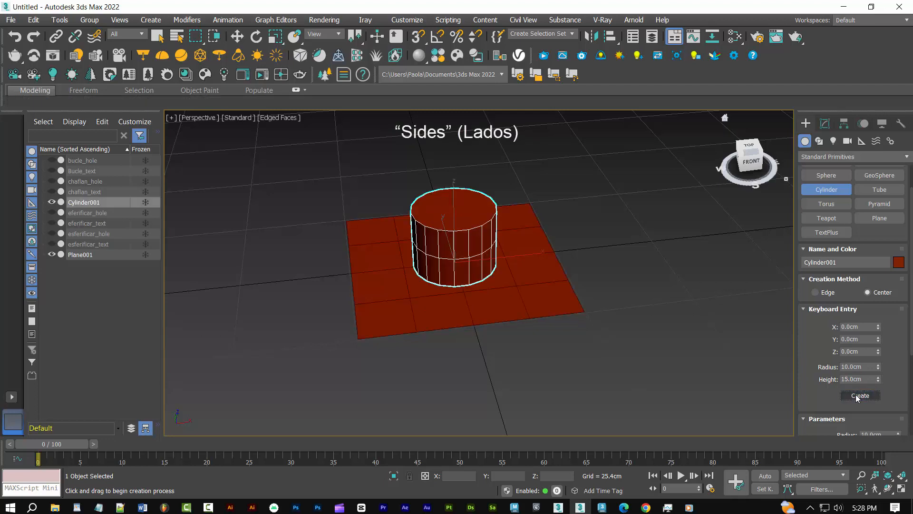
Set the cylinder's number of sides to 8
left_click(826, 123)
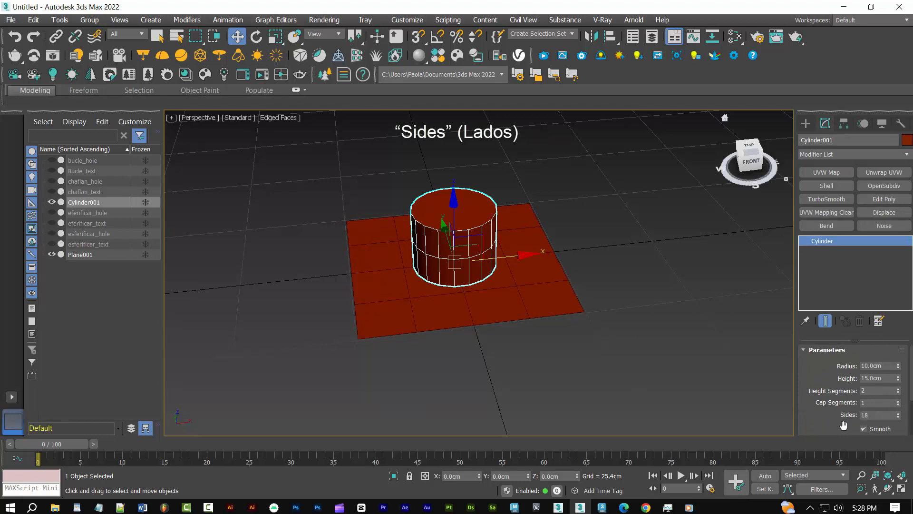
double_click(865, 414)
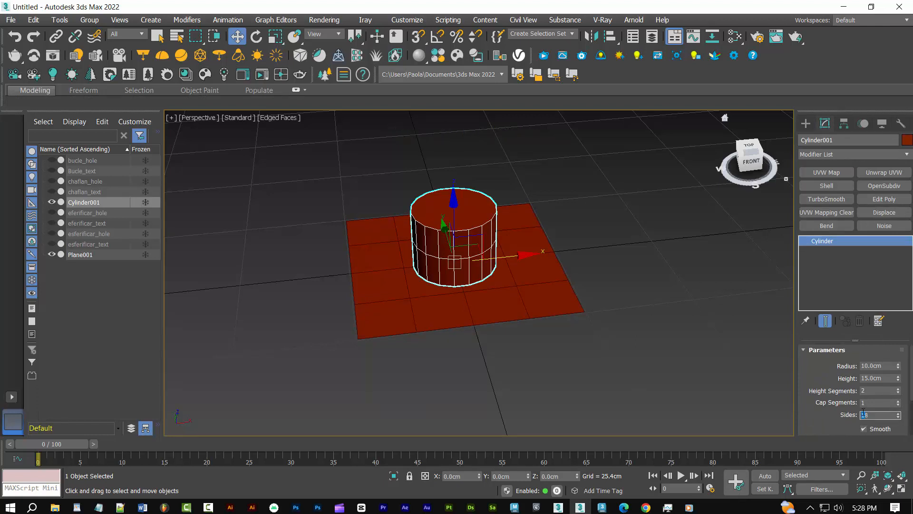
type("8")
left_click(469, 260)
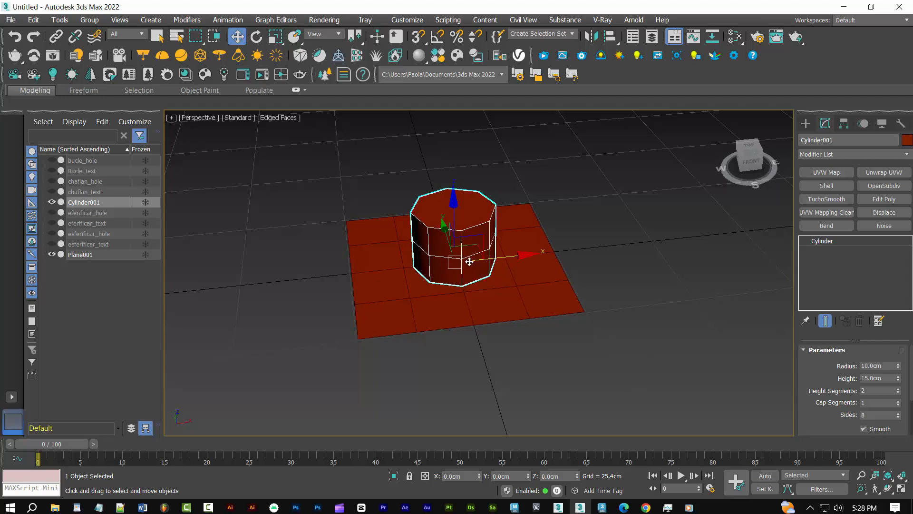
Lower the cylinder about 5.4 cm through the plane and convert it to Editable Poly
left_click_drag(455, 210, 459, 229)
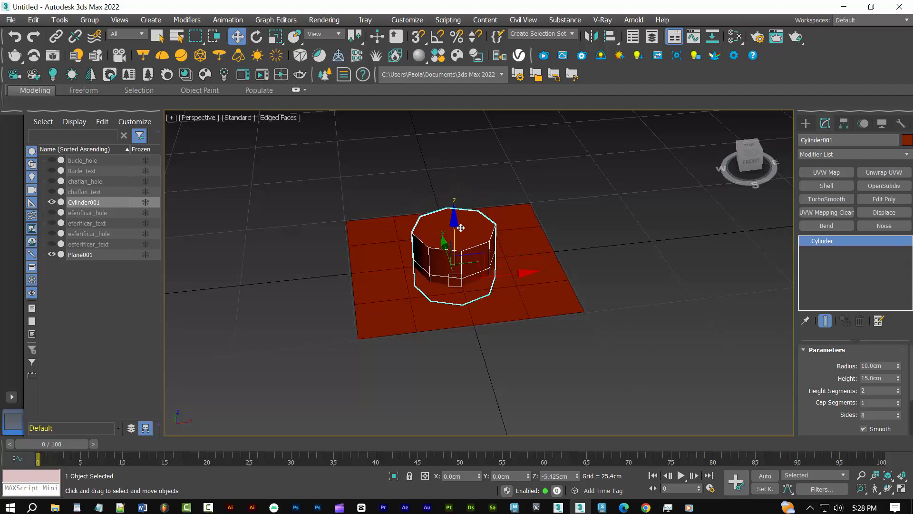
right_click(827, 242)
left_click(854, 315)
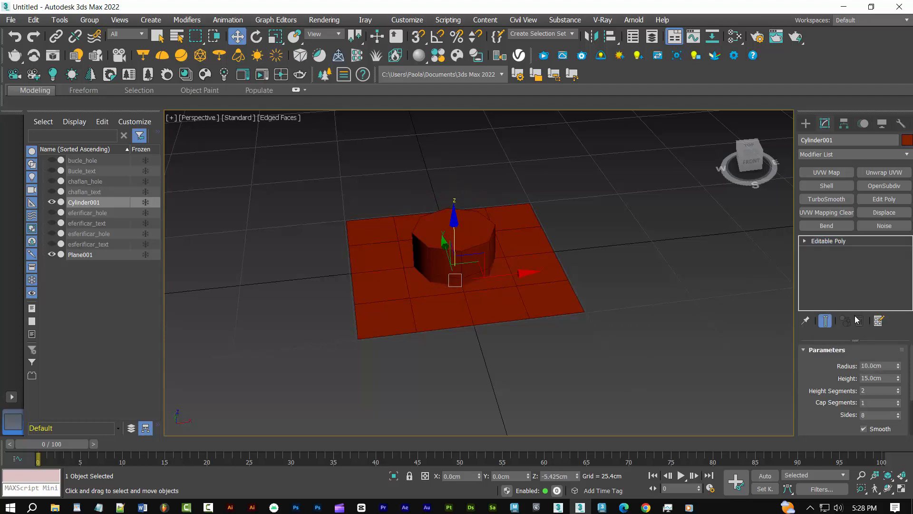
Select the plane and turn it into a Boolean compound object
left_click(550, 302)
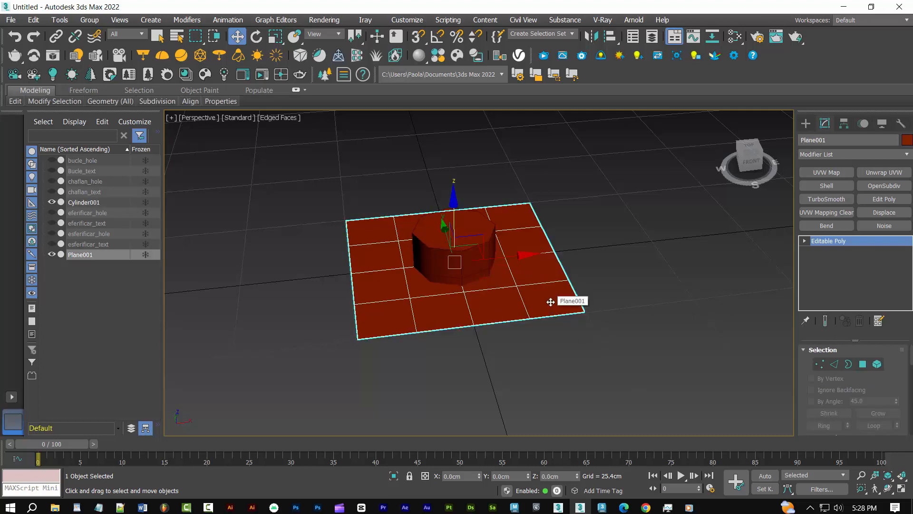
left_click(805, 123)
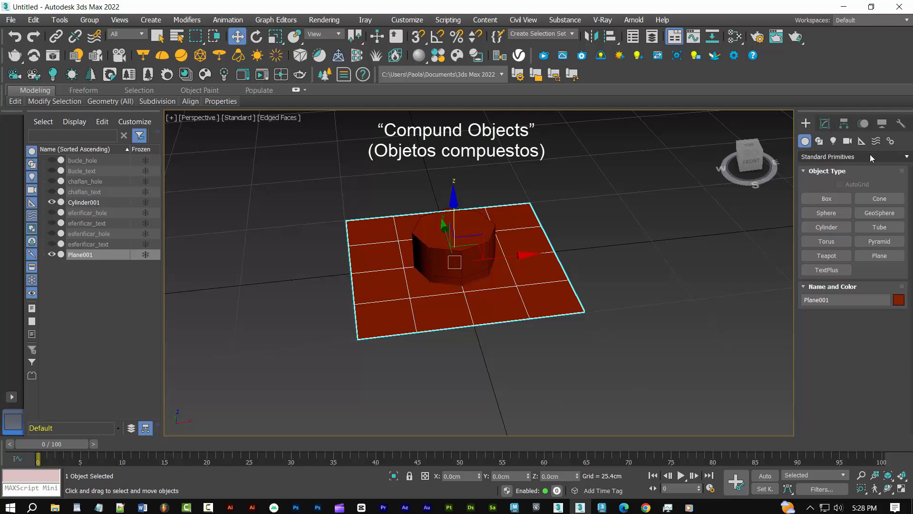
left_click(909, 159)
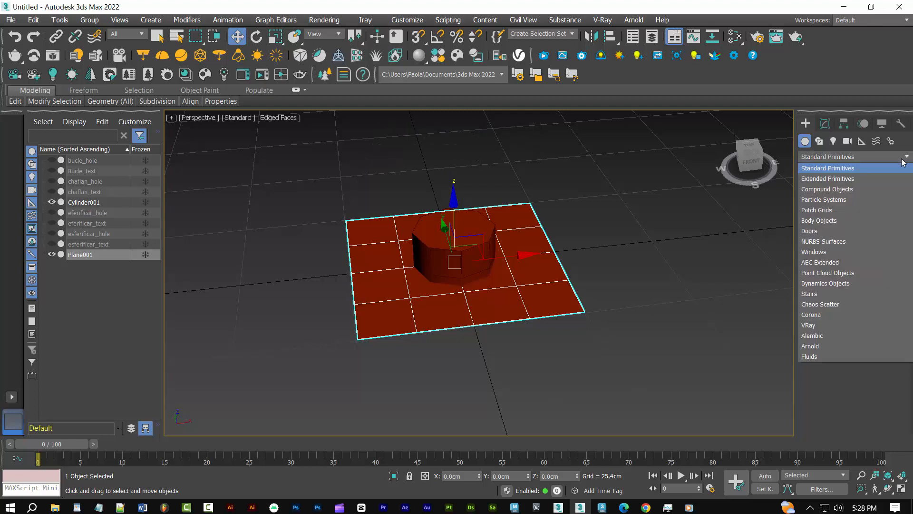
left_click(826, 189)
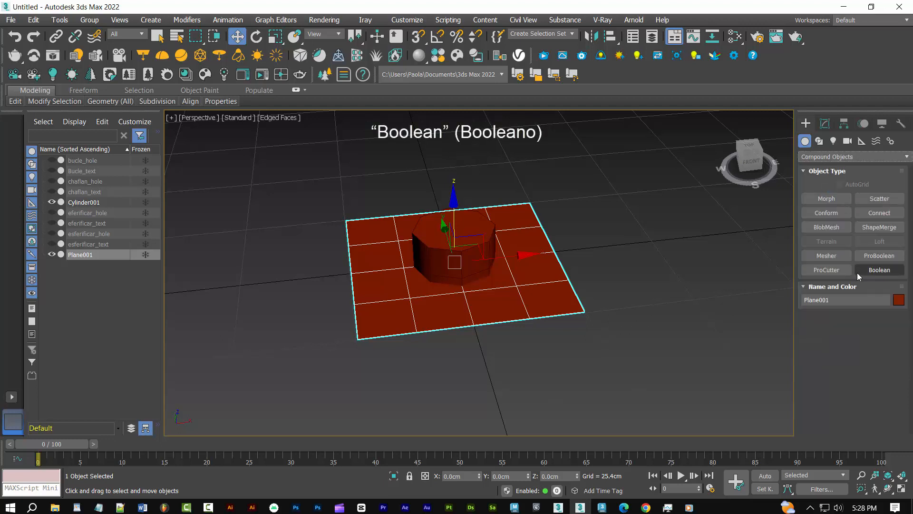
left_click(872, 271)
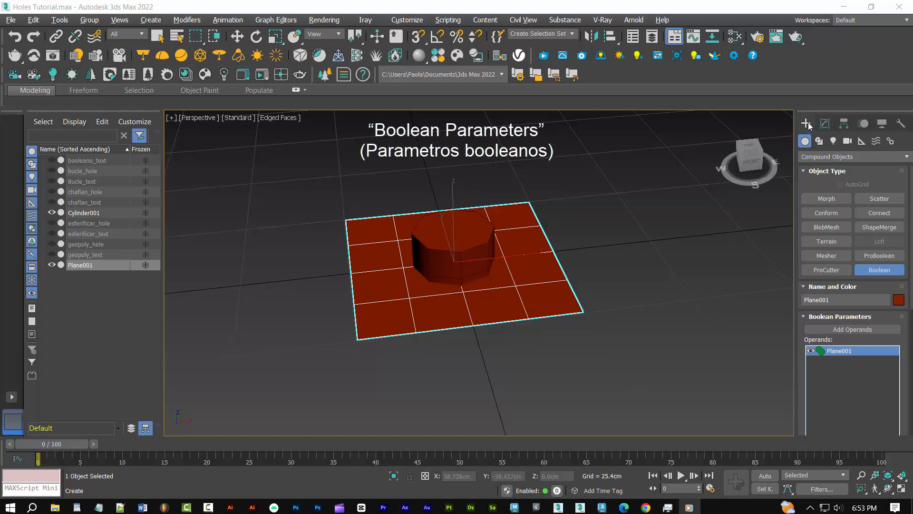
Set the Boolean operation to Subtract and add the cylinder as an operand to cut an octagonal hole in the plane
left_click(825, 124)
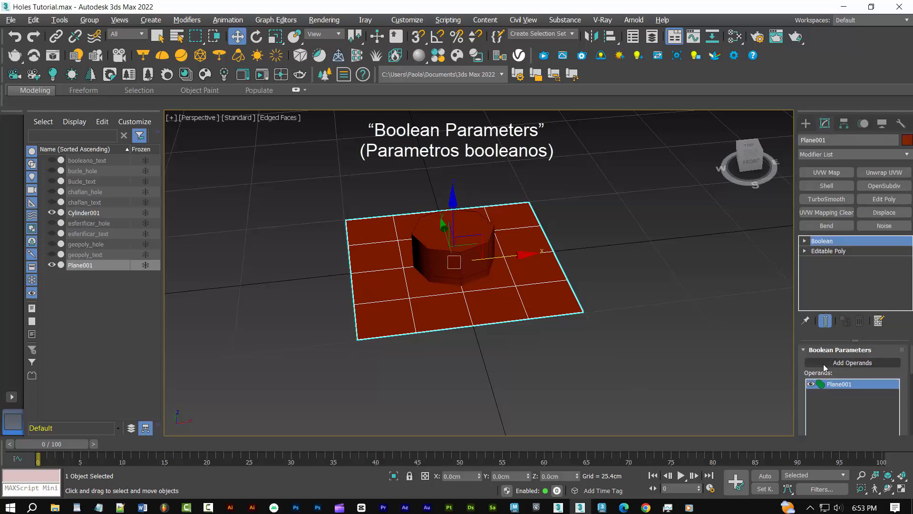
scroll(890, 397, "down", 5)
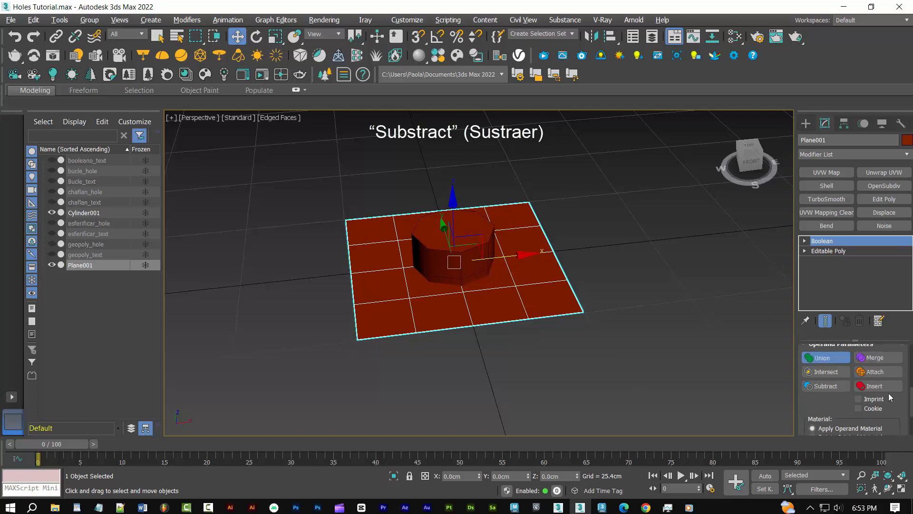
left_click(825, 386)
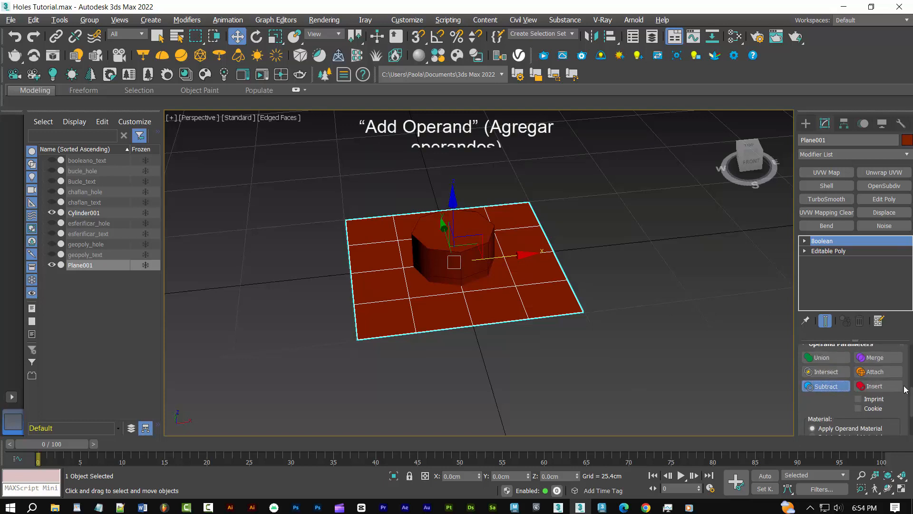
scroll(905, 389, "up", 5)
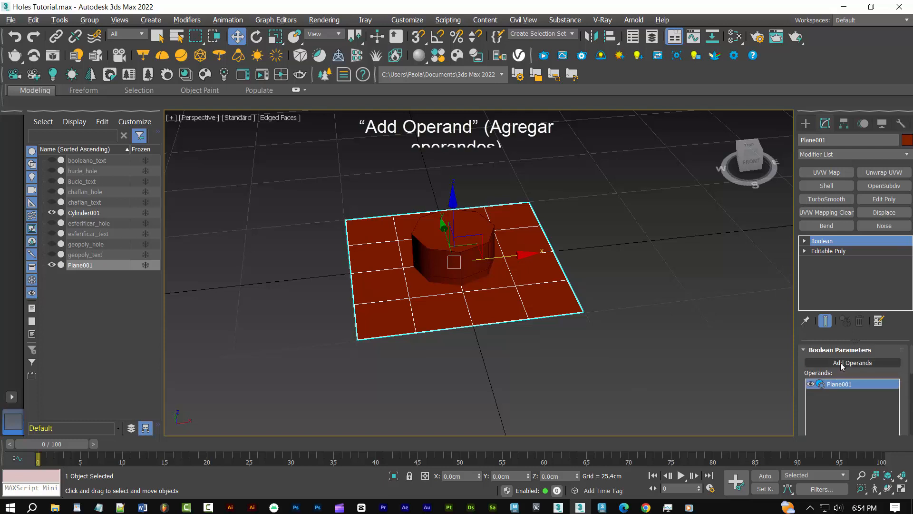
left_click(840, 362)
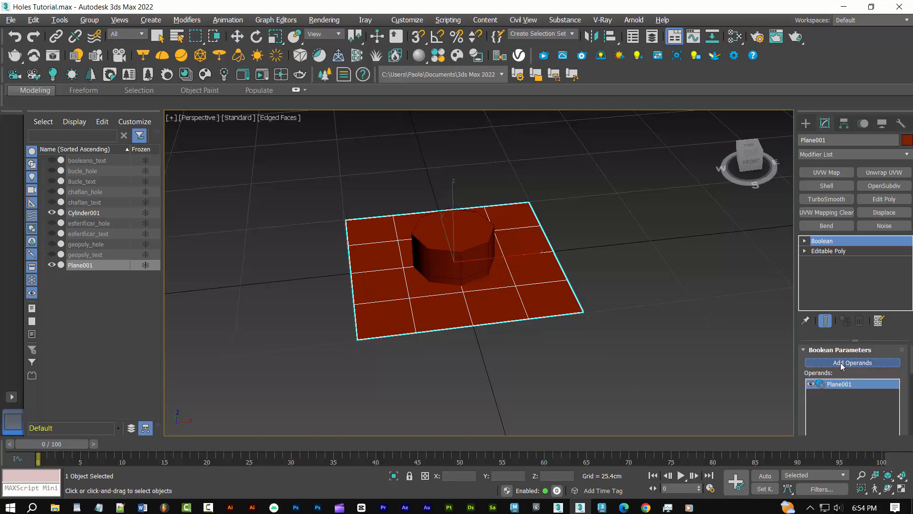
left_click(465, 247)
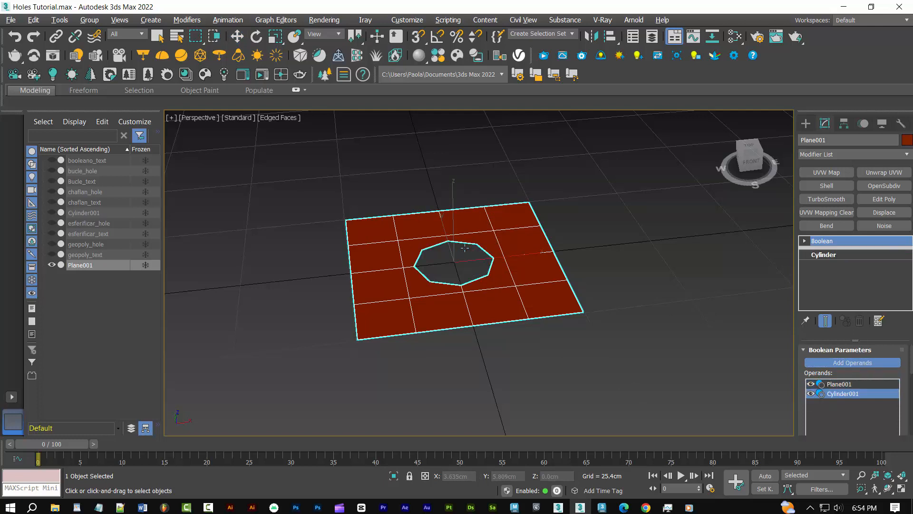
right_click(504, 296)
Convert the Boolean plane to Editable Poly
right_click(510, 302)
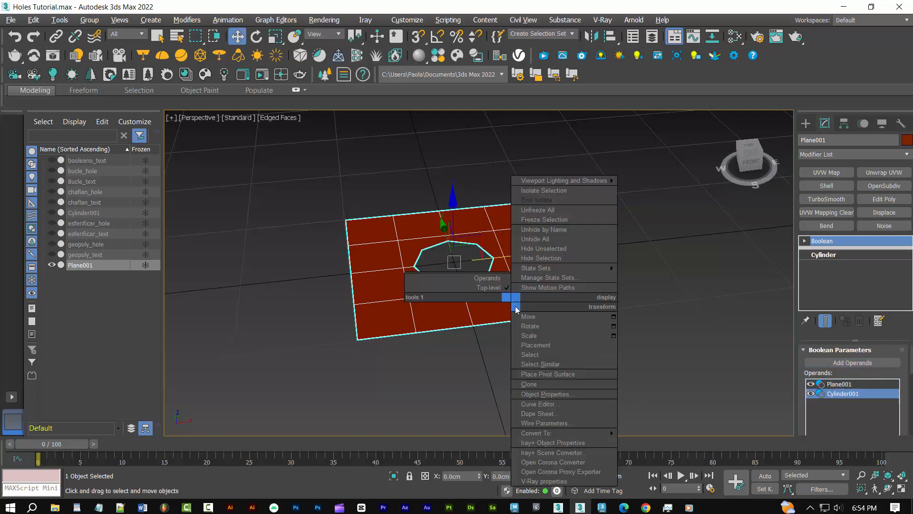
mouse_move(577, 434)
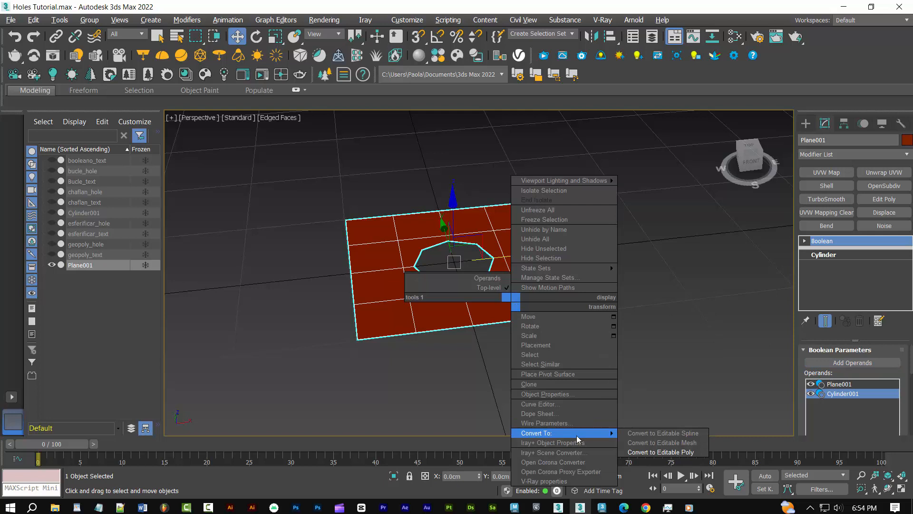
left_click(669, 453)
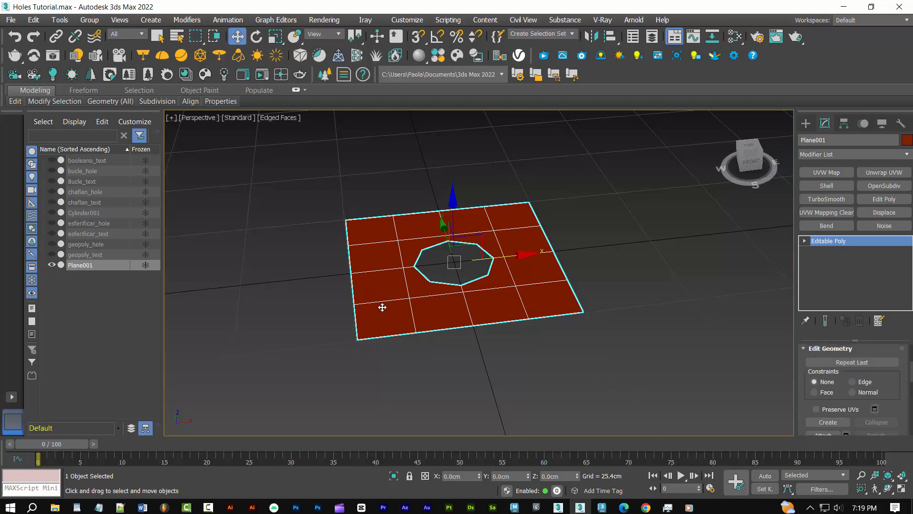
Connect the four diagonal vertices of the octagonal hole to the nearest surrounding grid vertices of the plane
key("1")
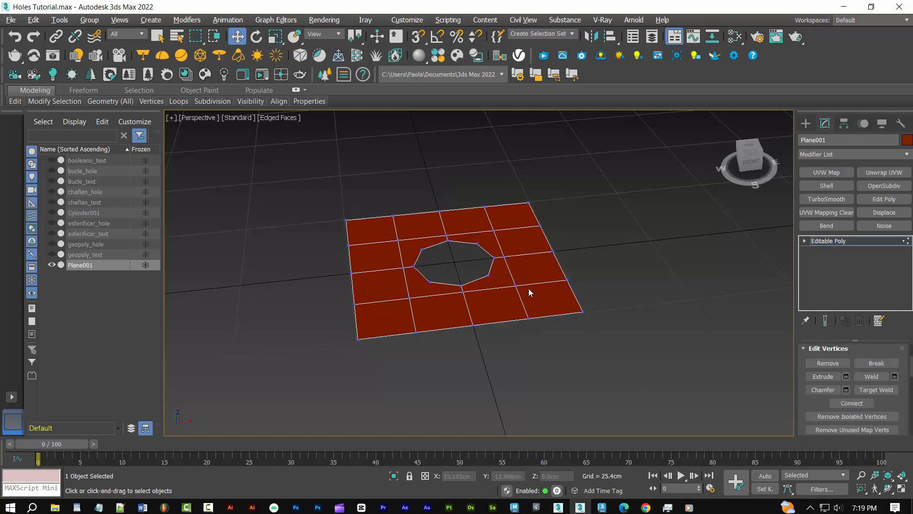
middle_click_drag(529, 288, 477, 303, "alt")
left_click_drag(385, 214, 426, 247)
left_click_drag(468, 196, 500, 233, "ctrl")
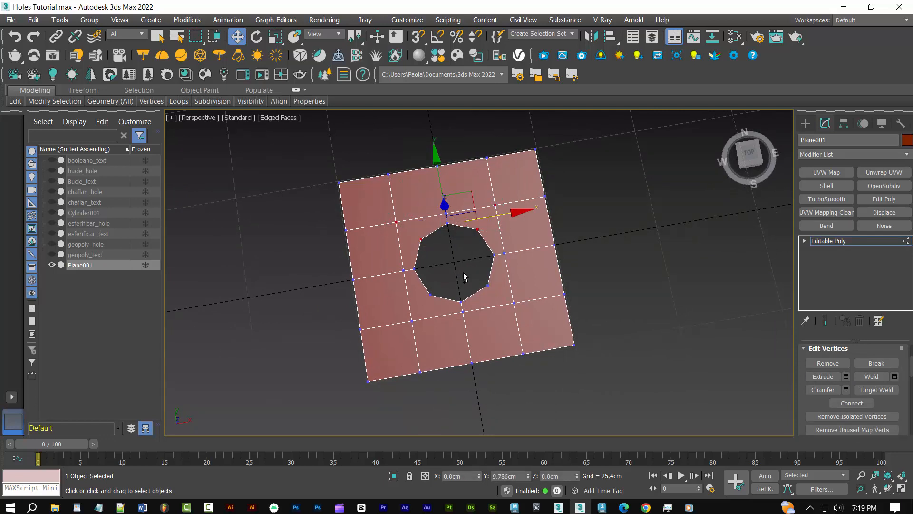
left_click_drag(473, 271, 520, 310, "ctrl")
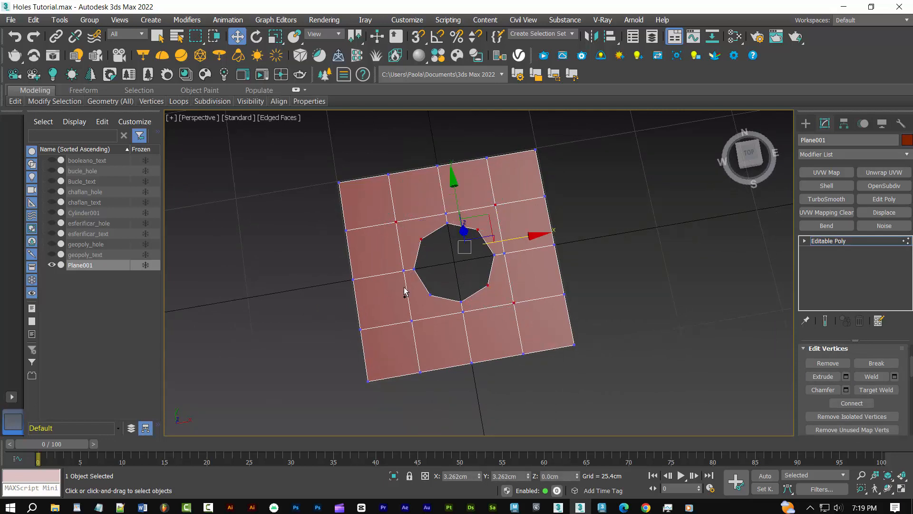
left_click_drag(403, 286, 441, 332, "ctrl")
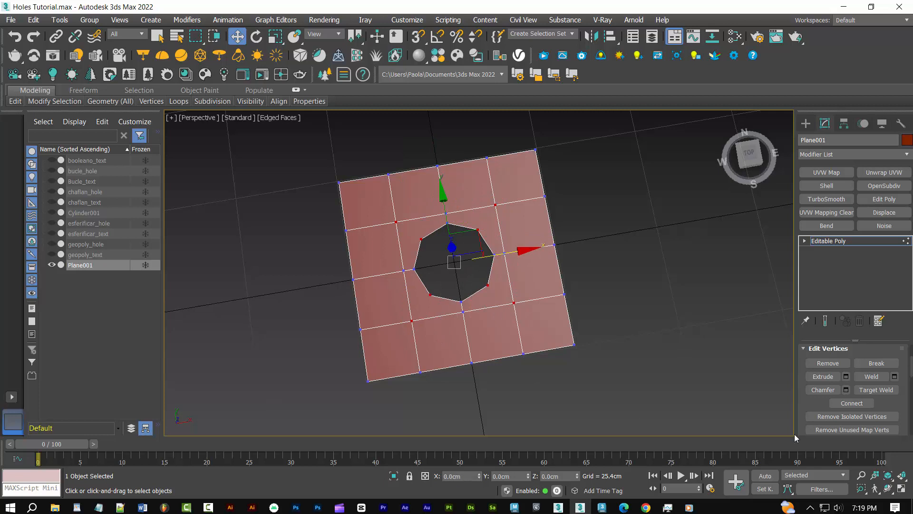
left_click(851, 403)
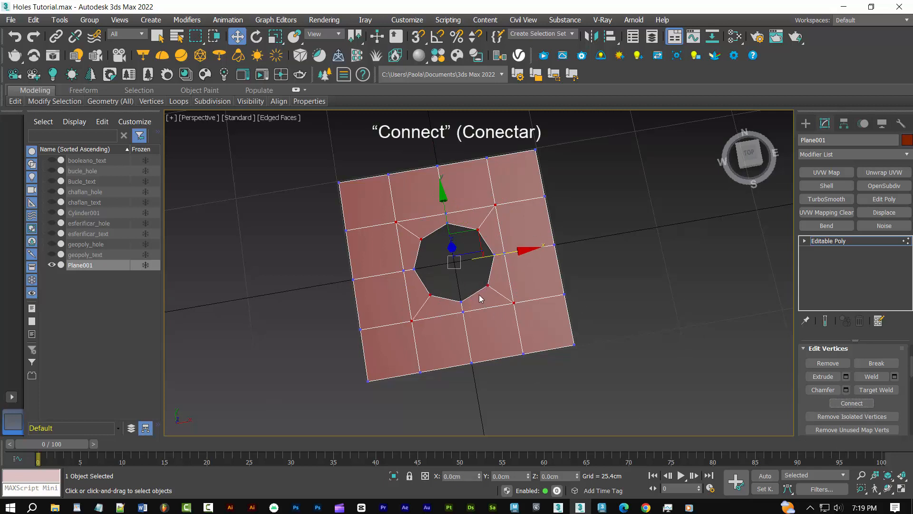
left_click(461, 301)
left_click_drag(522, 292, 525, 289)
key("ctrl+z")
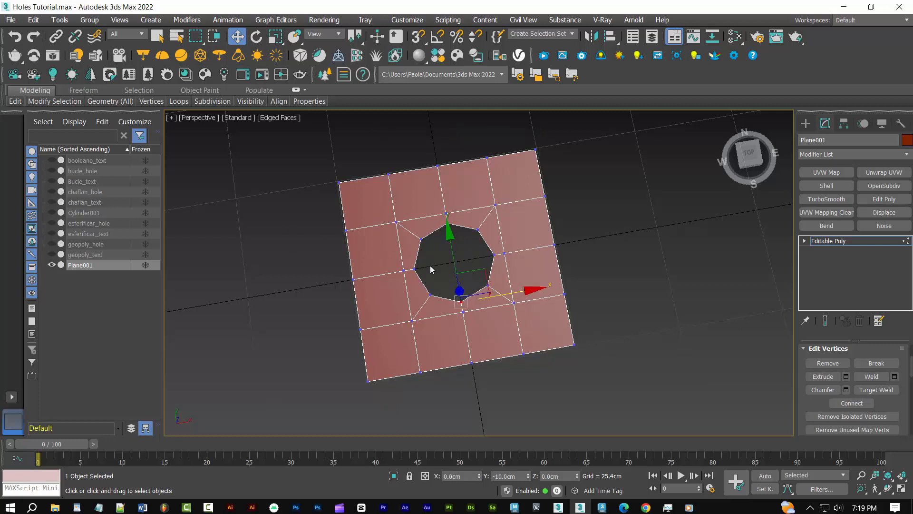
Weld the duplicate vertices at the four remaining corners of the hole, where the straight grid edges meet it, with a 0.254 cm threshold
left_click_drag(437, 277, 475, 307)
left_click(495, 255, "ctrl")
left_click_drag(448, 238, 460, 219, "ctrl")
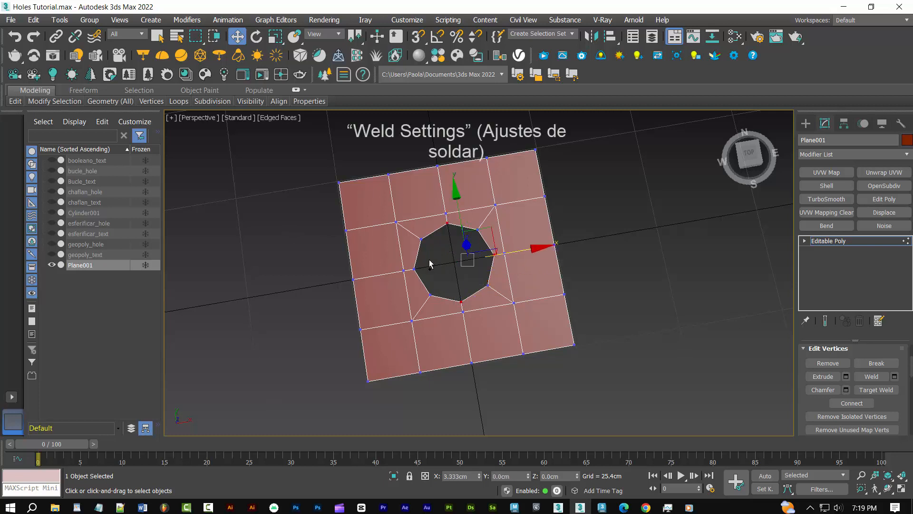
left_click_drag(433, 263, 412, 274, "ctrl")
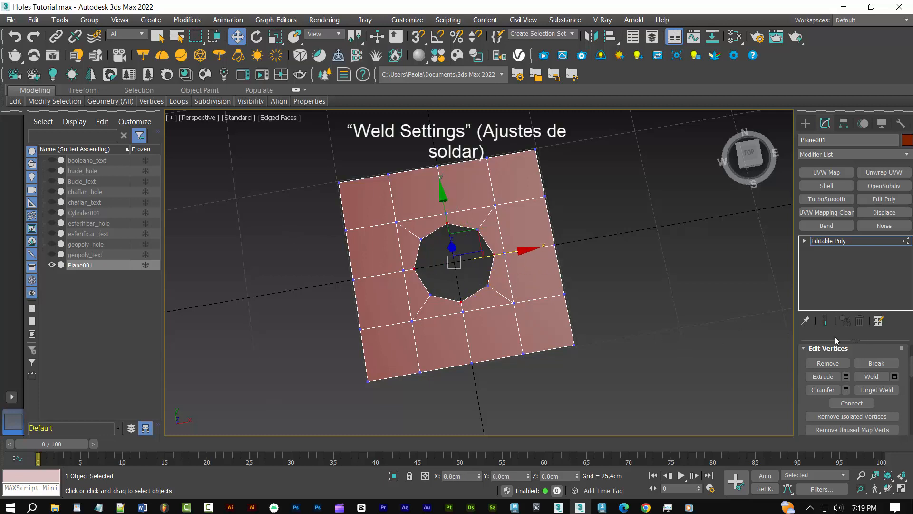
left_click(894, 376)
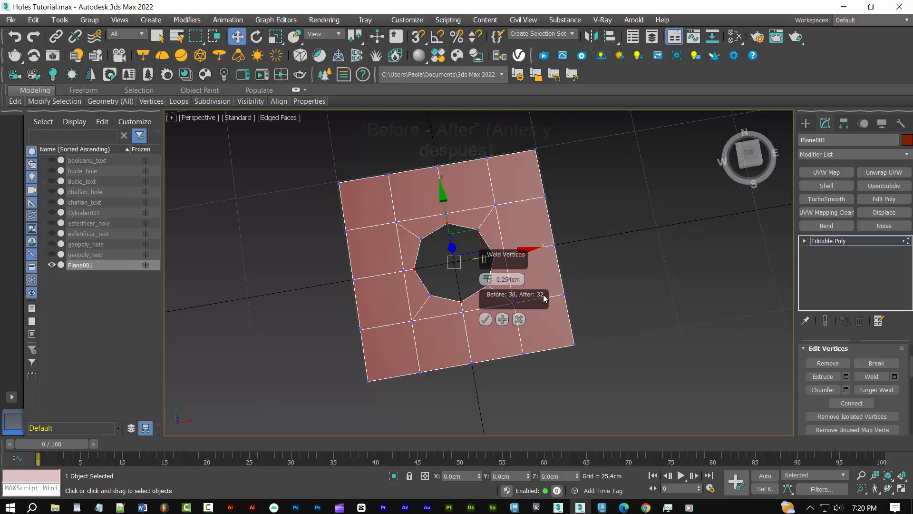
left_click(486, 318)
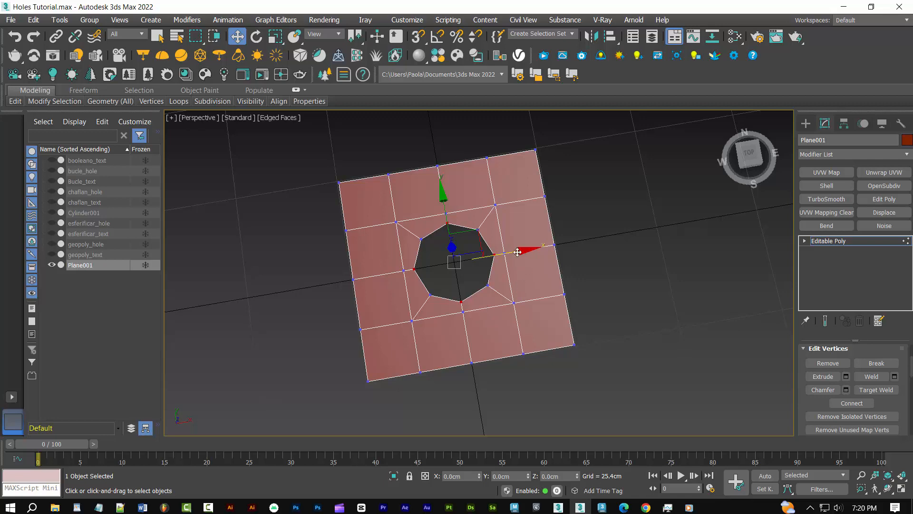
Select the hole's border edge loop and extend it downward about 4.4 cm to form the hole's walls
key("2")
double_click(485, 239)
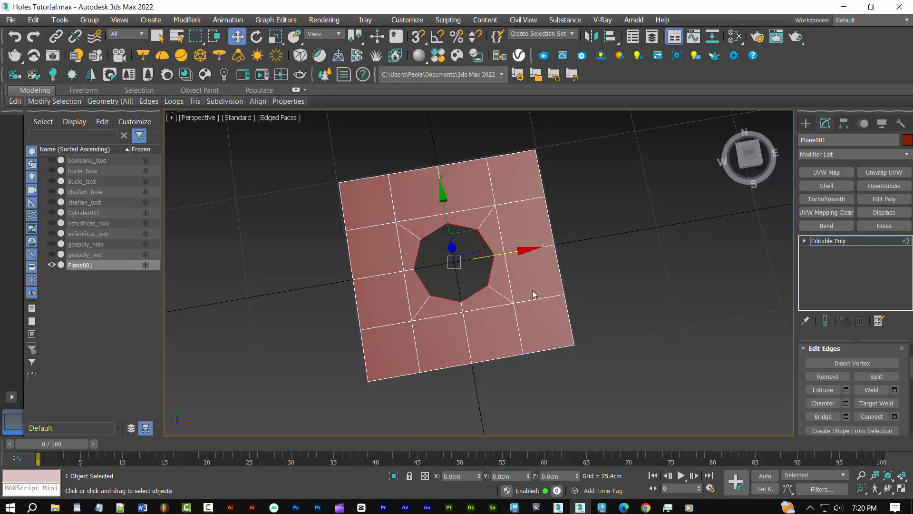
middle_click_drag(533, 295, 538, 244, "alt")
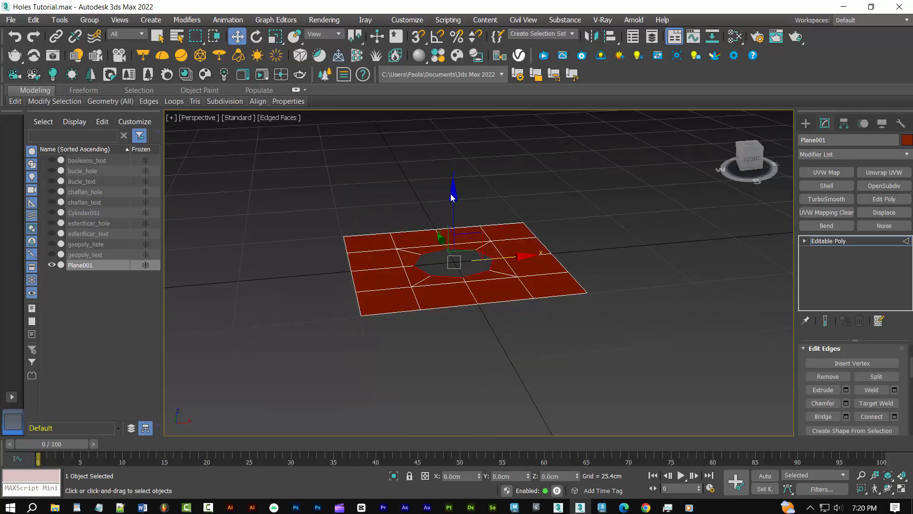
left_click_drag(453, 197, 456, 211)
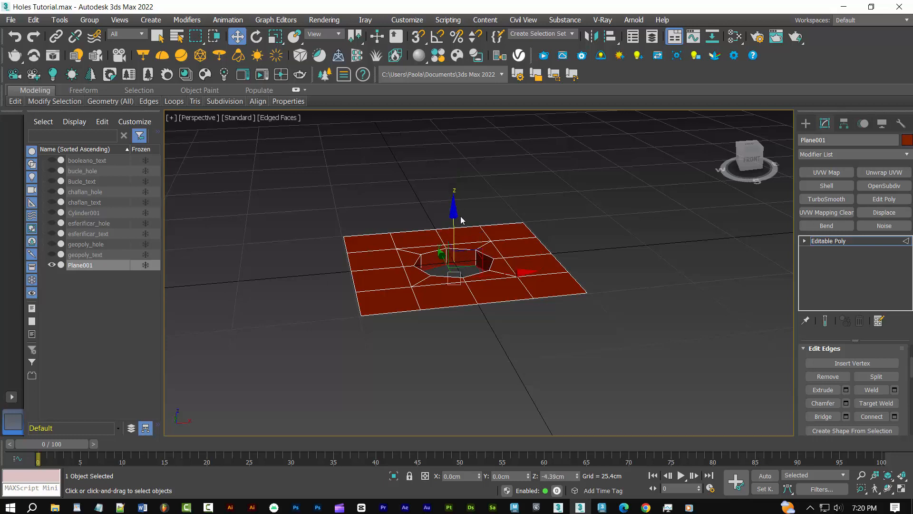
Chamfer the edge loop around the hole's upper rim by 0.25 cm with 0 connect edge segments
double_click(463, 248)
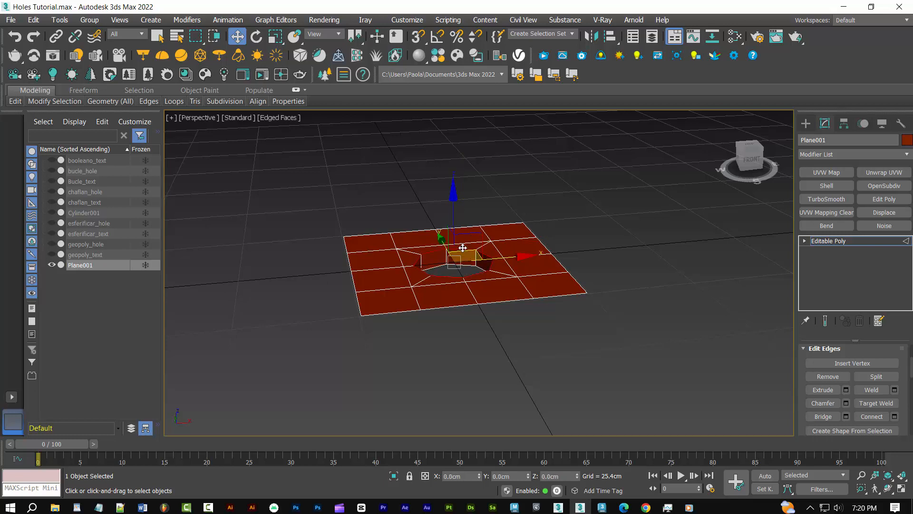
left_click(846, 403)
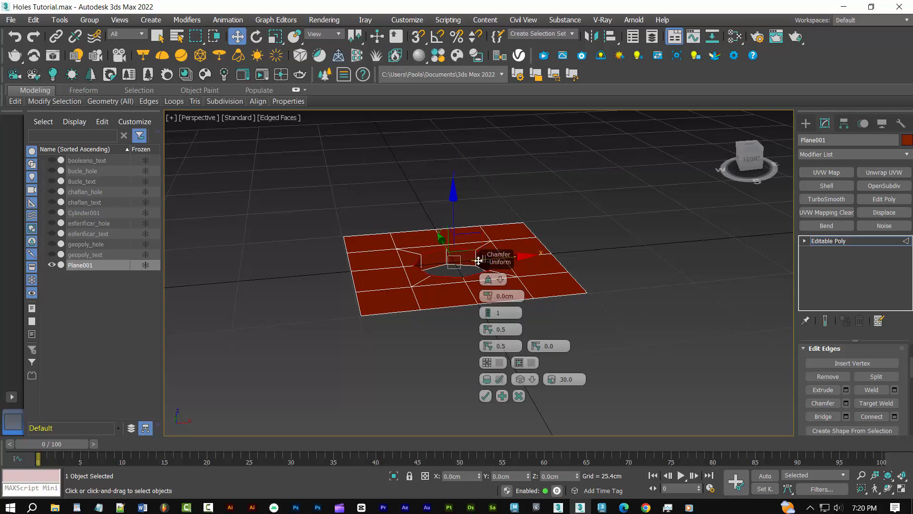
left_click(488, 316)
double_click(499, 295)
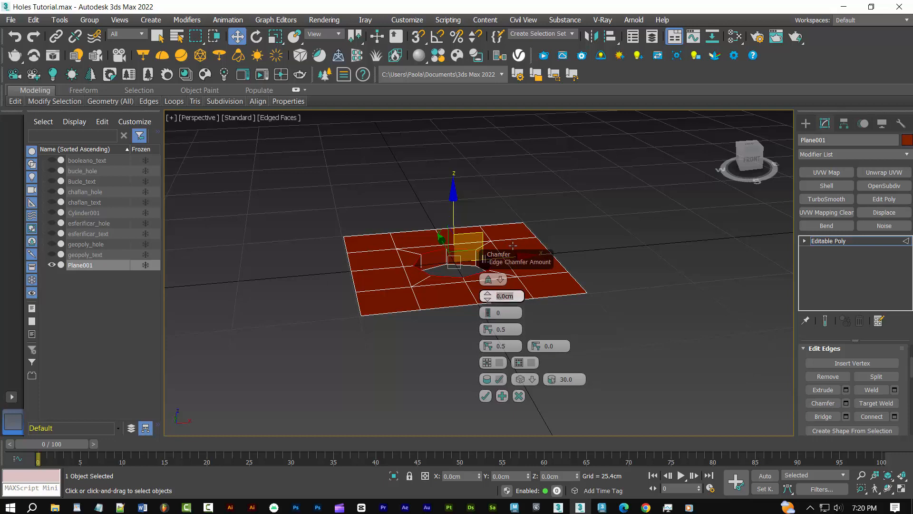
type(".25")
left_click(485, 396)
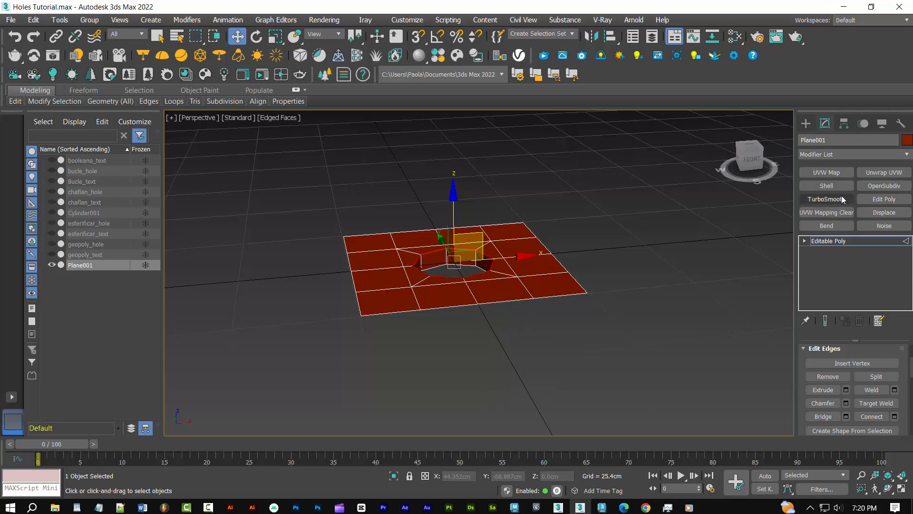
Apply TurboSmooth with 2 iterations to the plane, turn off the edged faces display and deselect the plane
left_click(826, 199)
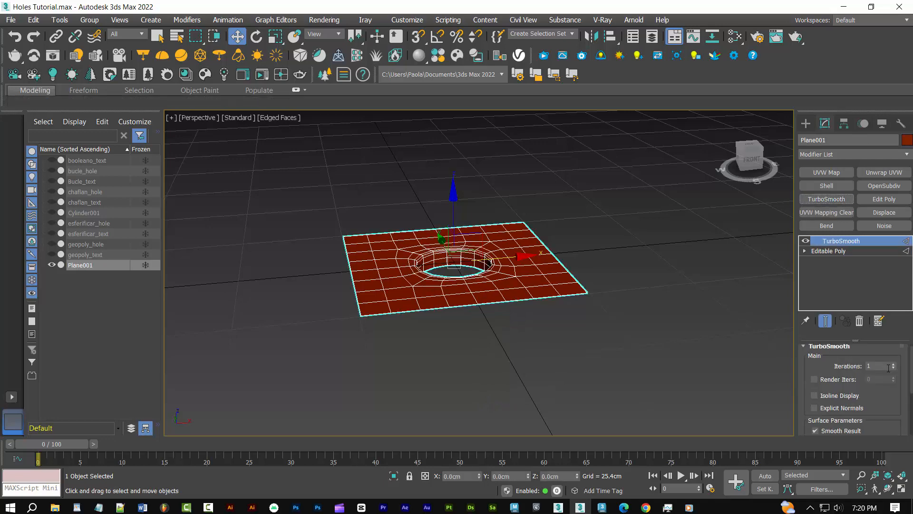
left_click(893, 364)
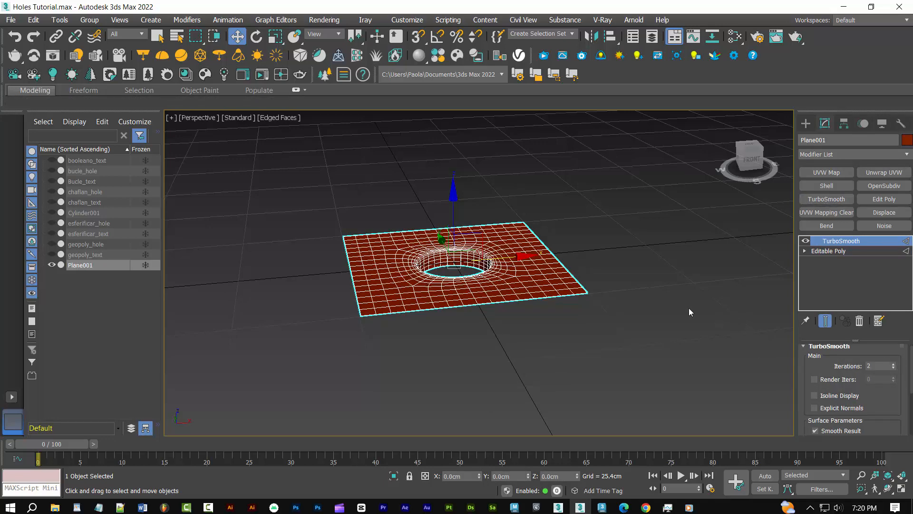
middle_click_drag(689, 309, 692, 346, "alt")
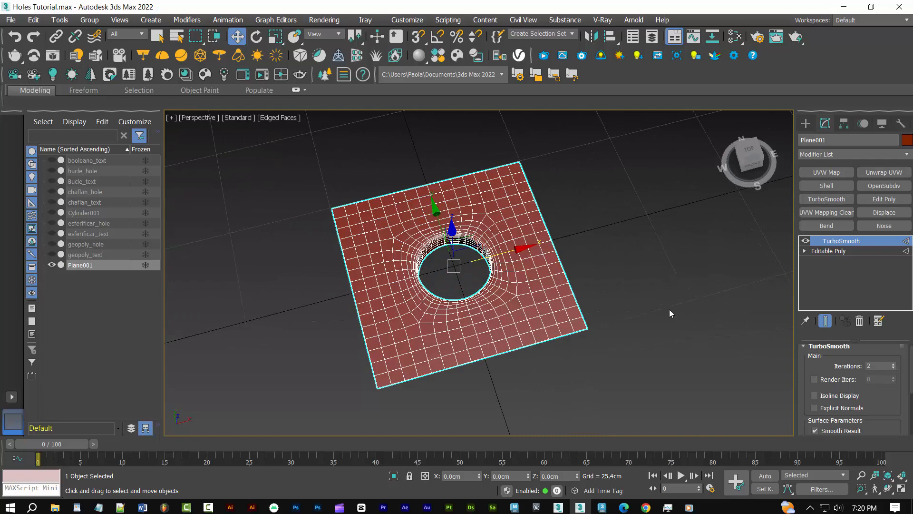
key("F4")
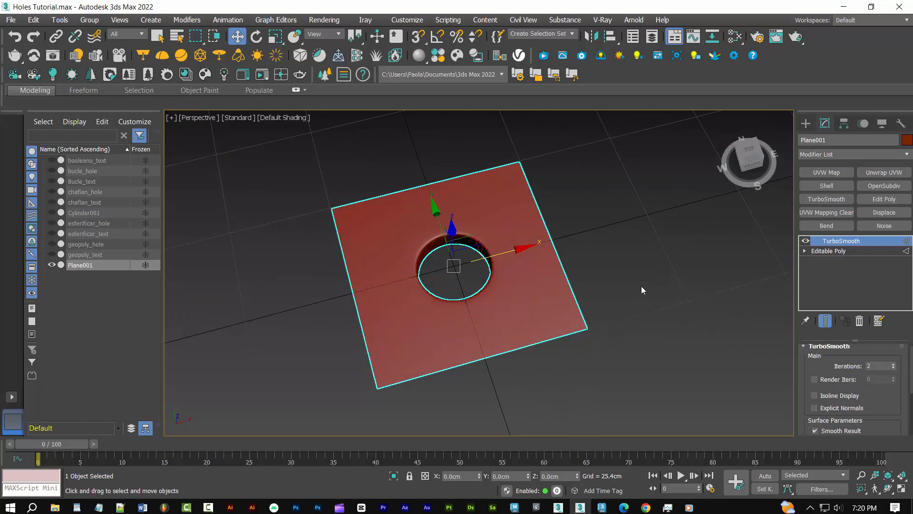
left_click(641, 287)
middle_click_drag(655, 276, 659, 247, "alt")
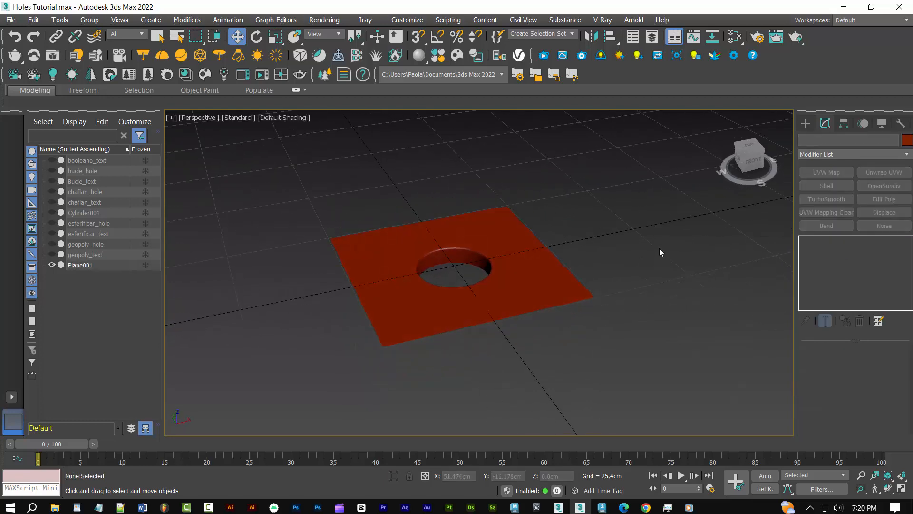